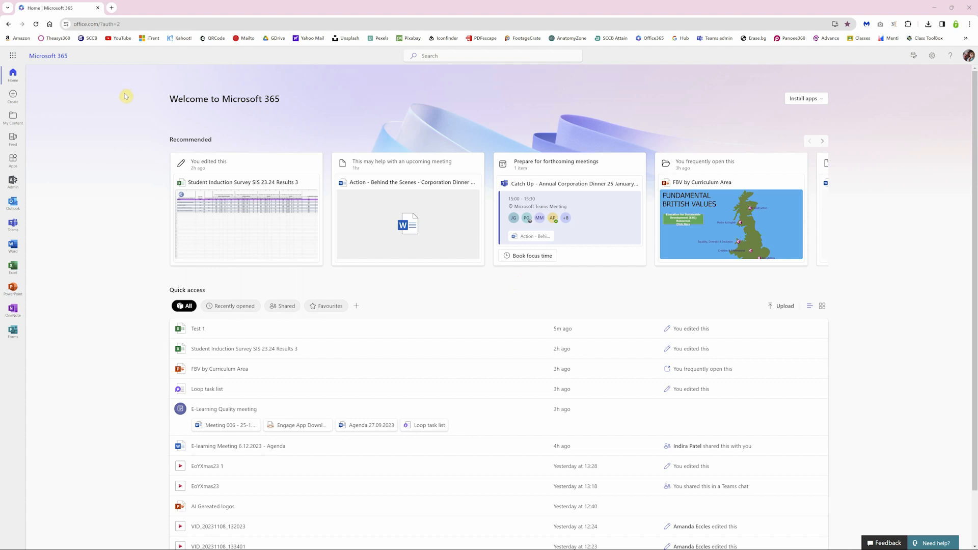
Step: Enlarge the Microsoft 365 home page view and open Microsoft Forms from the list of apps
key("ctrl+plus")
key("ctrl+plus")
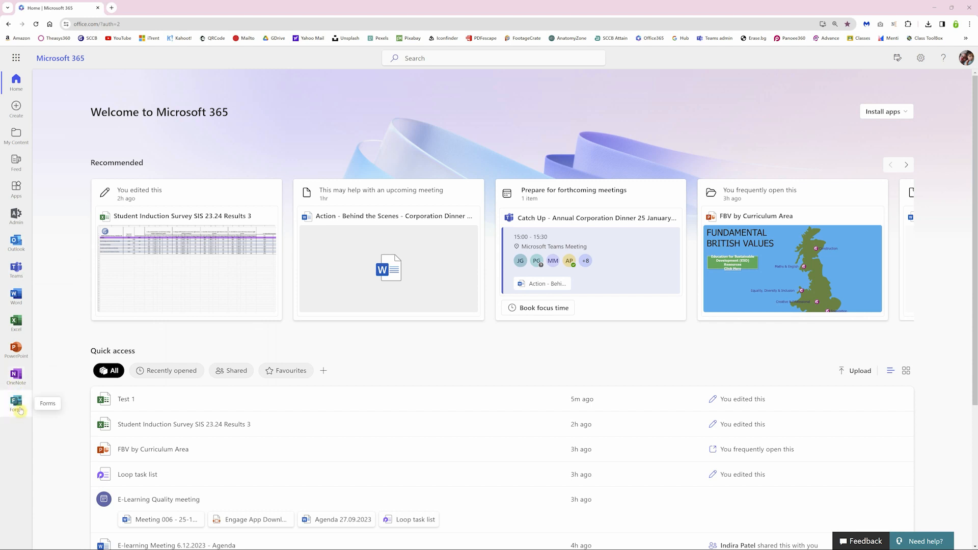
left_click(16, 60)
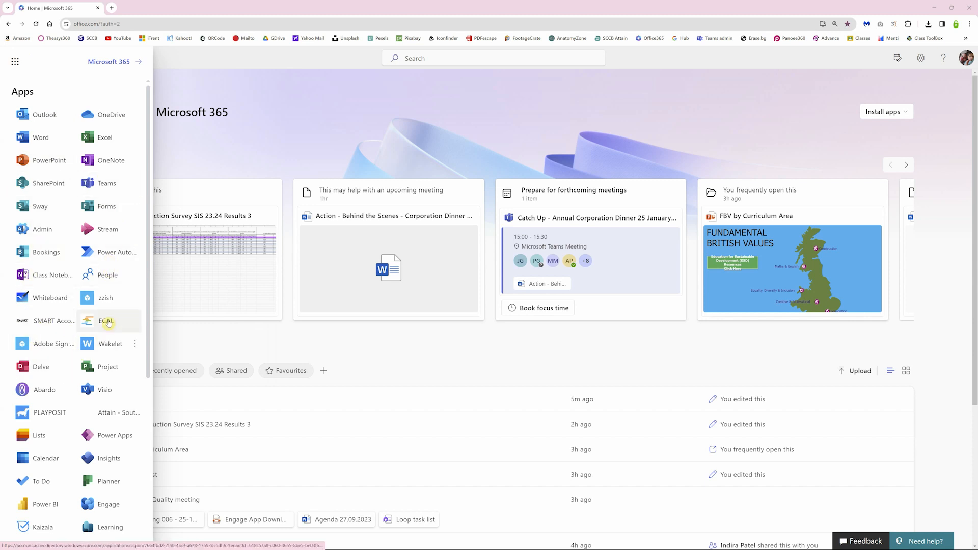
left_click(108, 208)
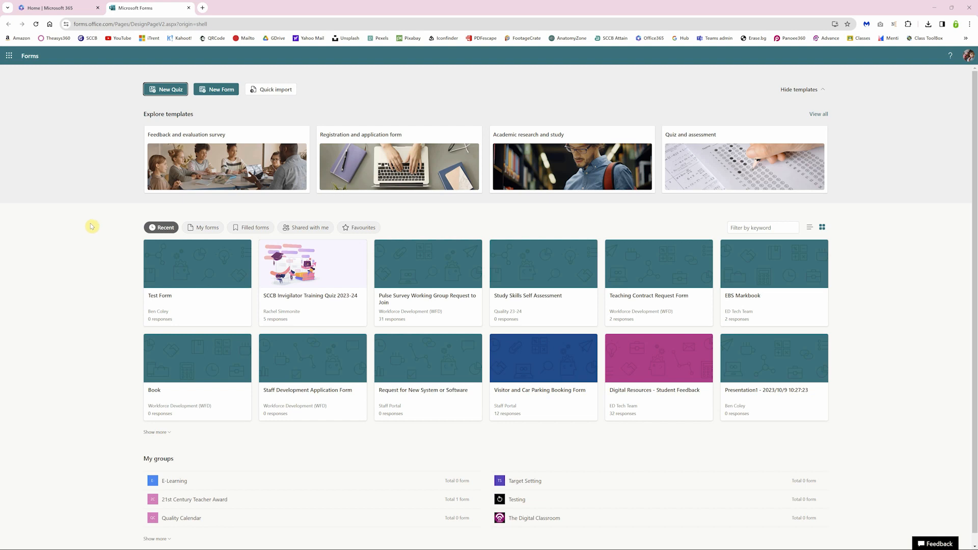
Step: Create a new blank form and title it "Survey"
left_click(108, 116)
left_click(217, 93)
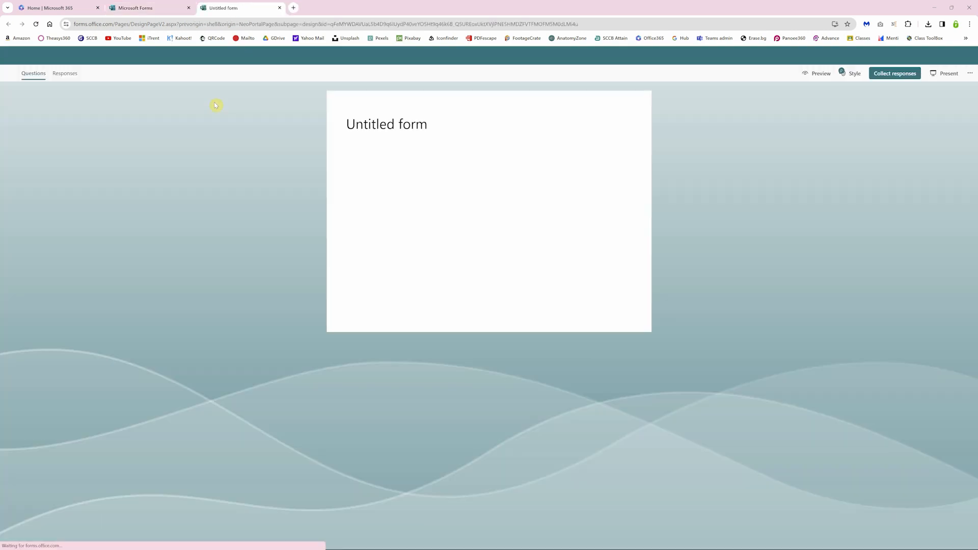
left_click(421, 125)
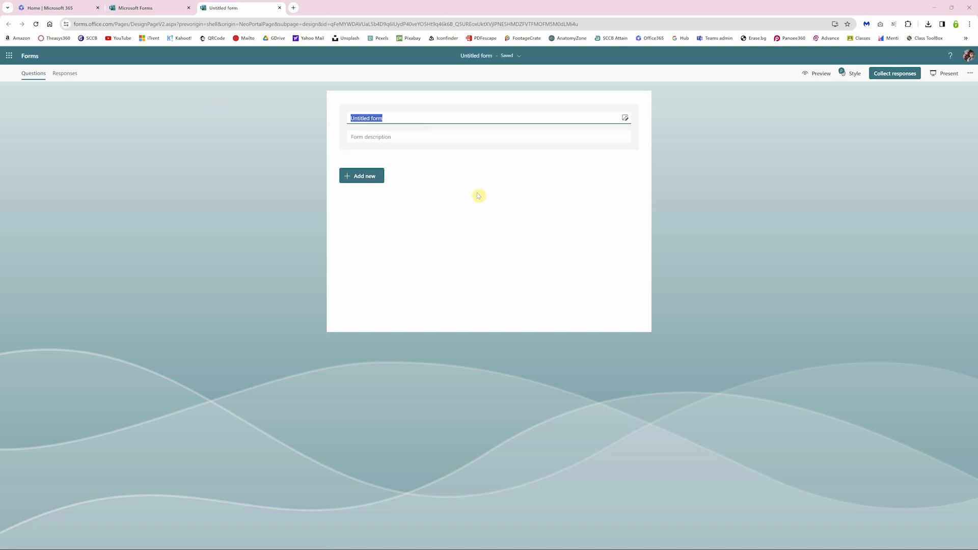
type("Survey")
left_click(235, 124)
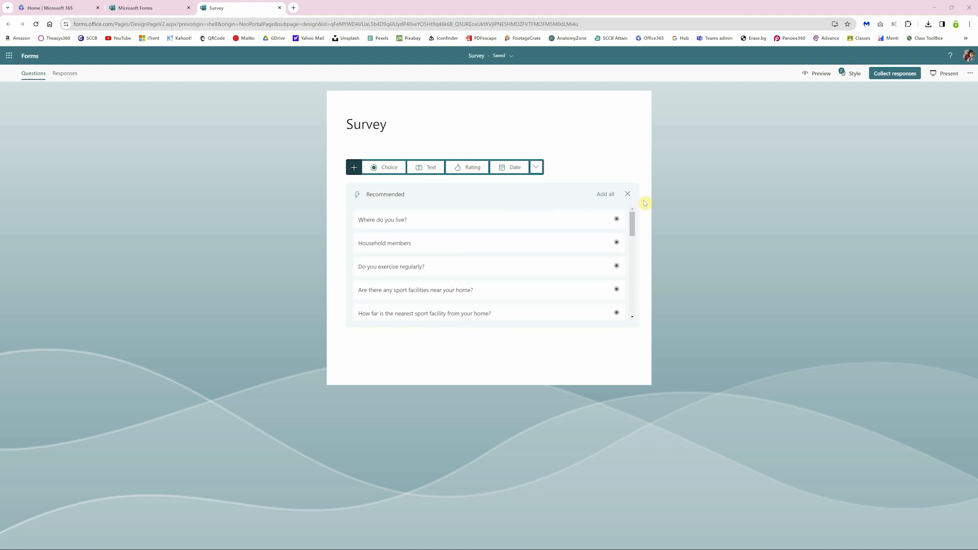
Step: Dismiss the recommended questions and show the additional question types, such as Ranking and Likert
left_click(628, 194)
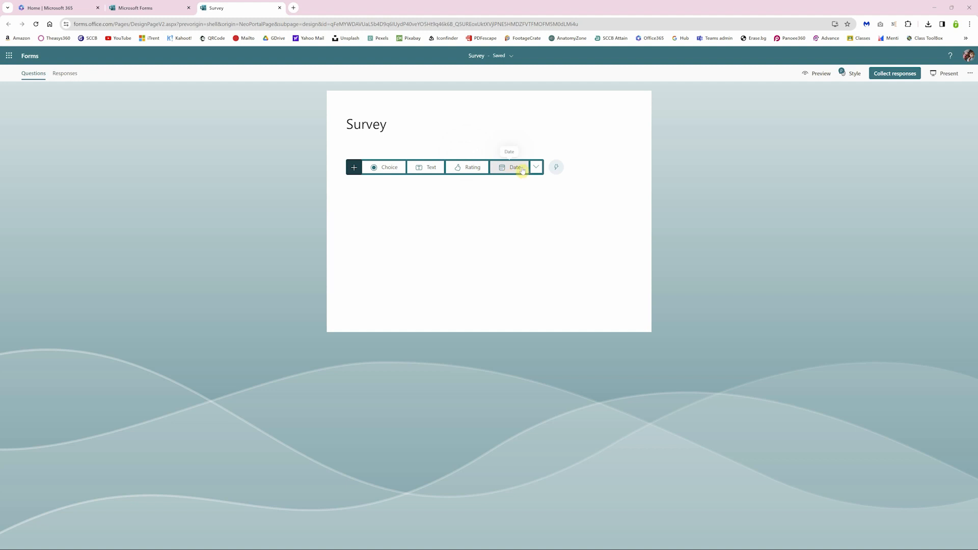
left_click(541, 168)
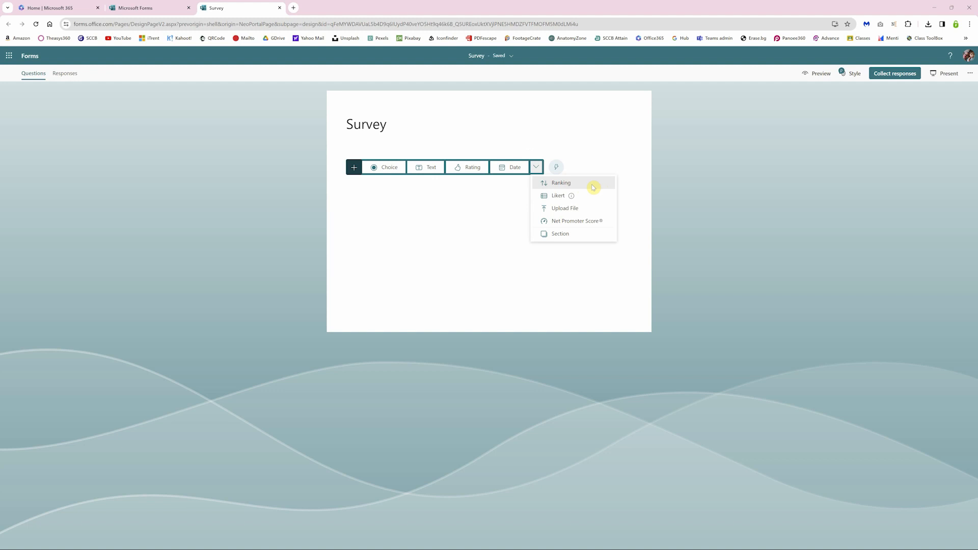
mouse_move(579, 199)
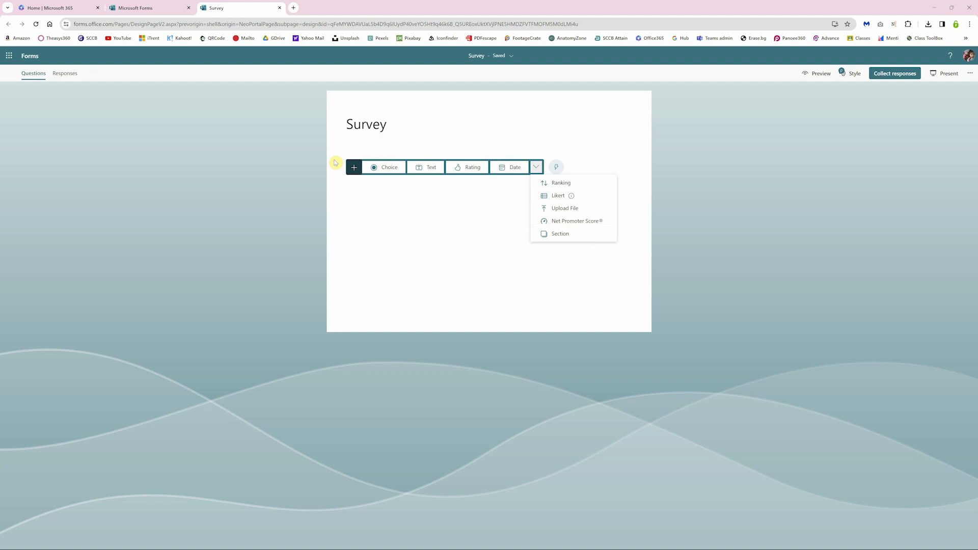
Step: Add a Choice question "What is your favourite colour?" with the suggested options Green, Purple, Blue, Red and Yellow
left_click(390, 167)
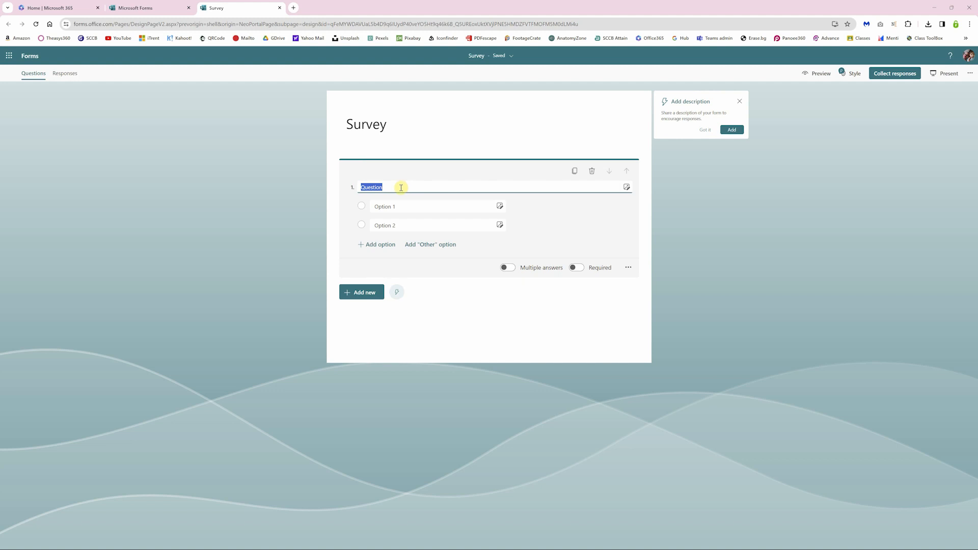
type("What is your favourite colour?")
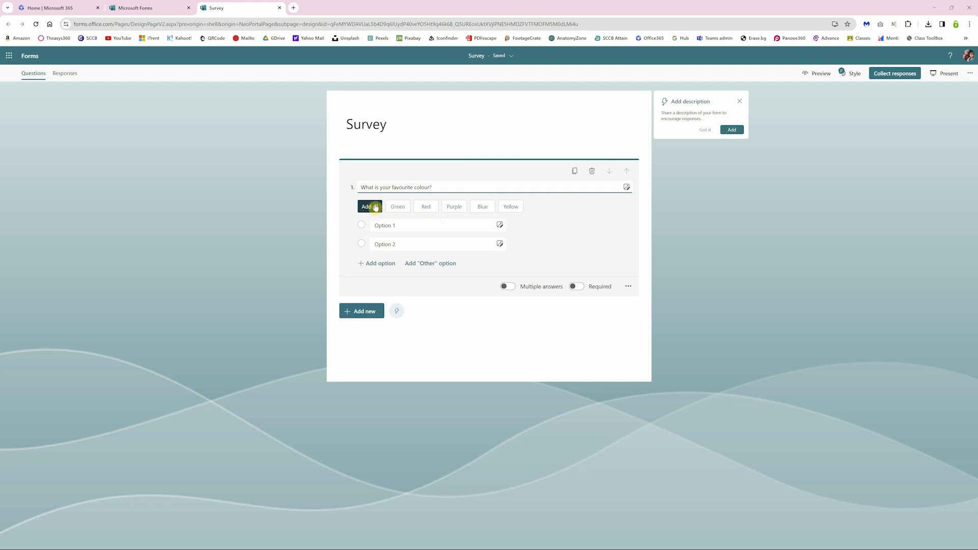
left_click(399, 208)
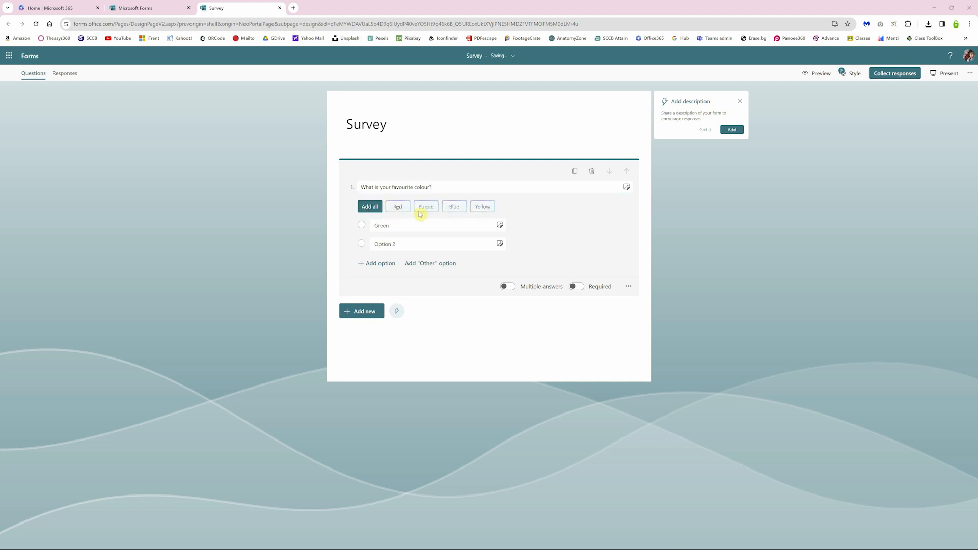
left_click(426, 206)
left_click(428, 207)
left_click(367, 205)
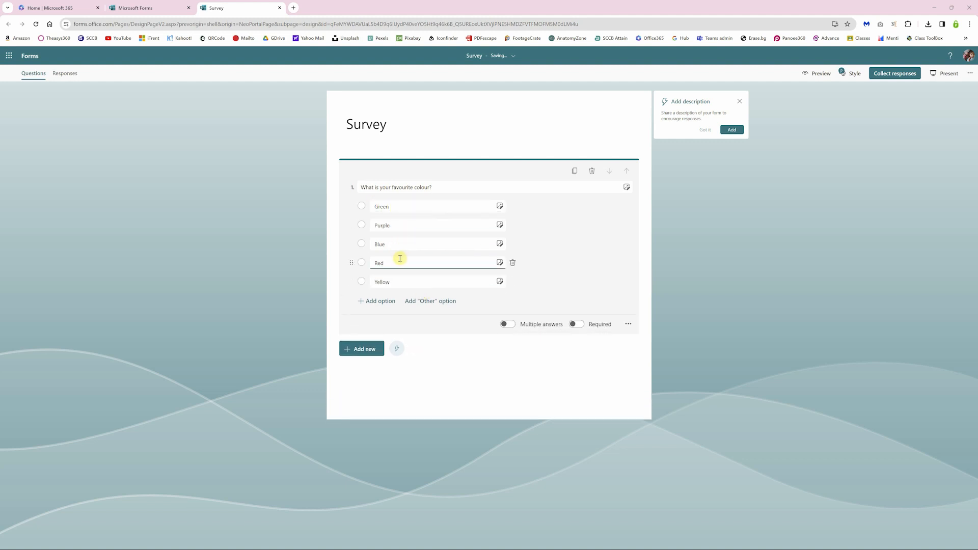
Step: Add a sixth answer option "Pink" to the favourite colour question
left_click(377, 302)
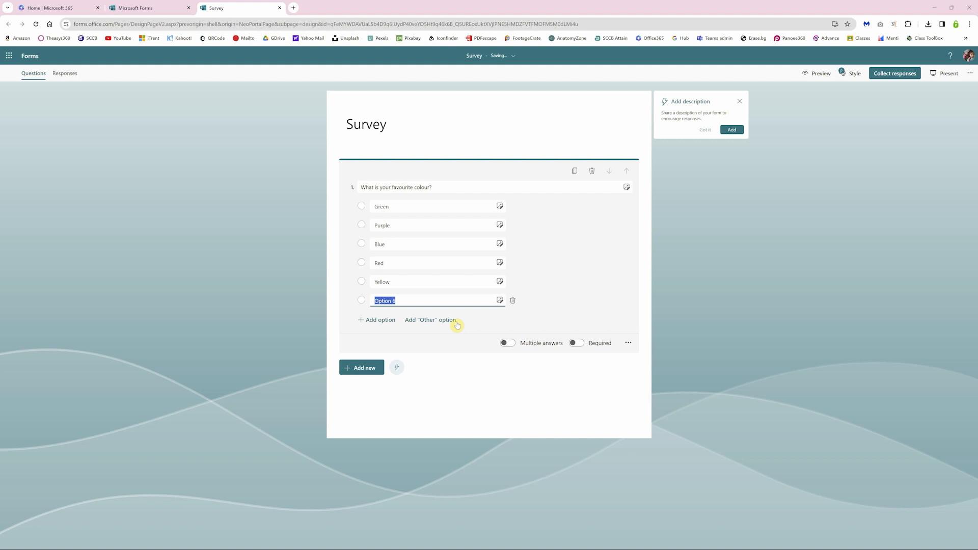
type("Pink")
left_click(598, 258)
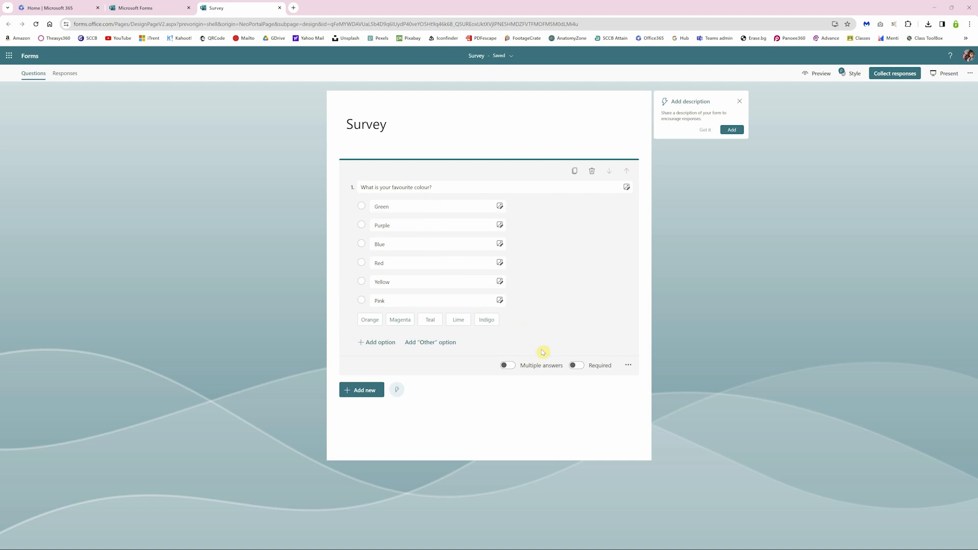
Step: Make the favourite colour question required and present its options as a drop-down
left_click(579, 367)
left_click(628, 366)
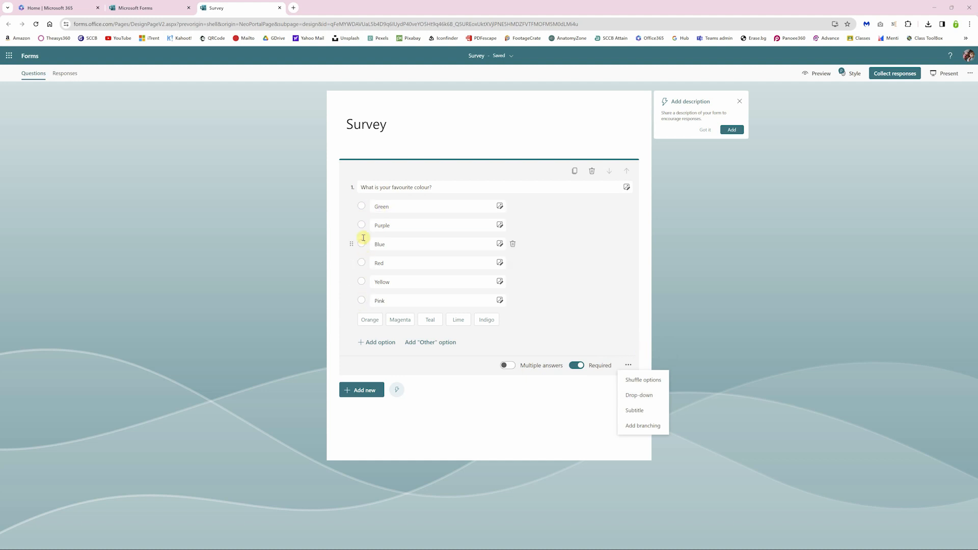
left_click(655, 396)
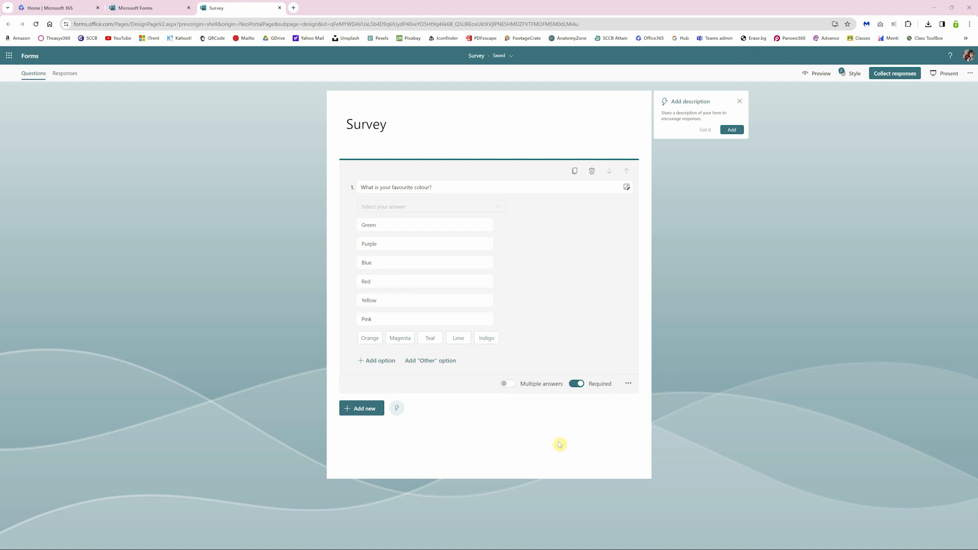
Step: Add a Text question "Why do you like that colour best?" that accepts a long answer
left_click(360, 412)
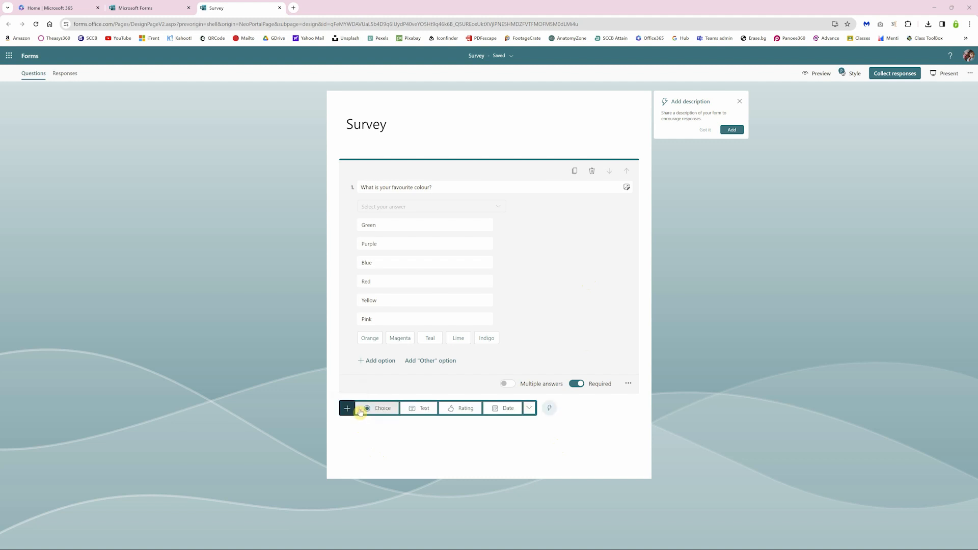
left_click(422, 409)
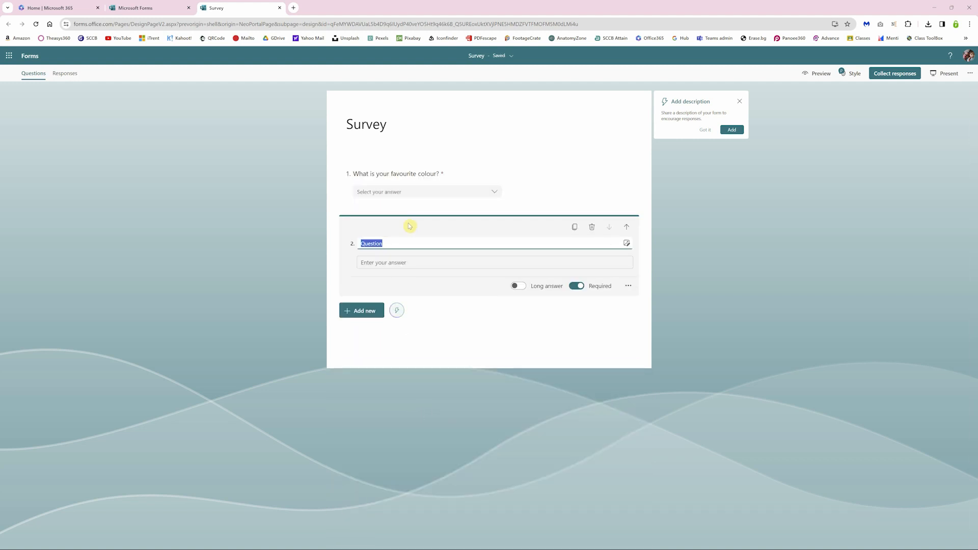
type("Why do you like that colour best?")
left_click(517, 286)
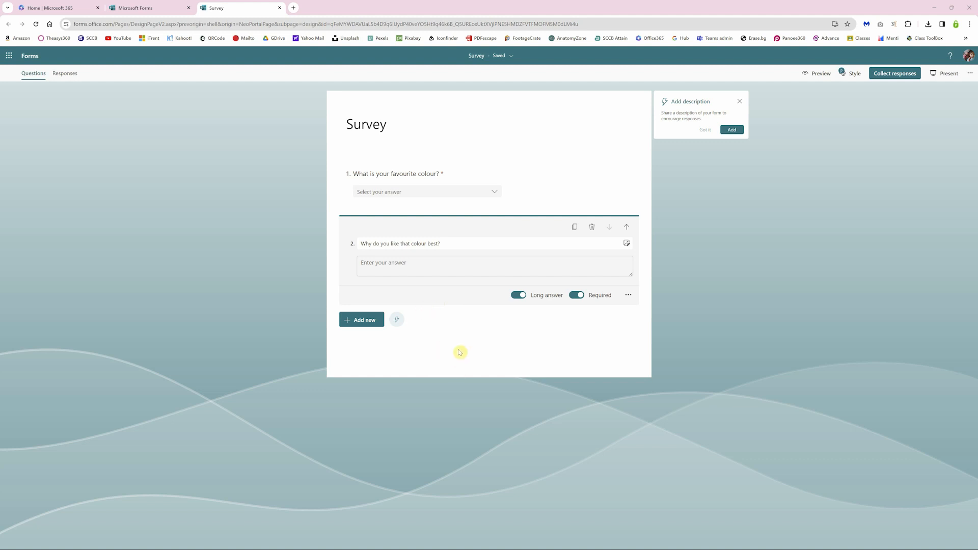
Step: Try answer restrictions on the second question, looking through the restriction types, and turn the restrictions back off
left_click(628, 295)
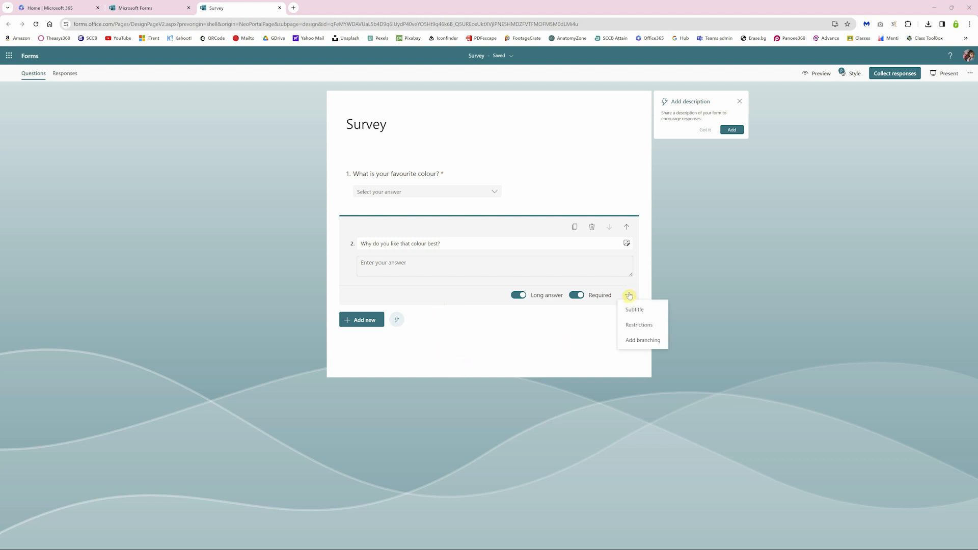
left_click(652, 327)
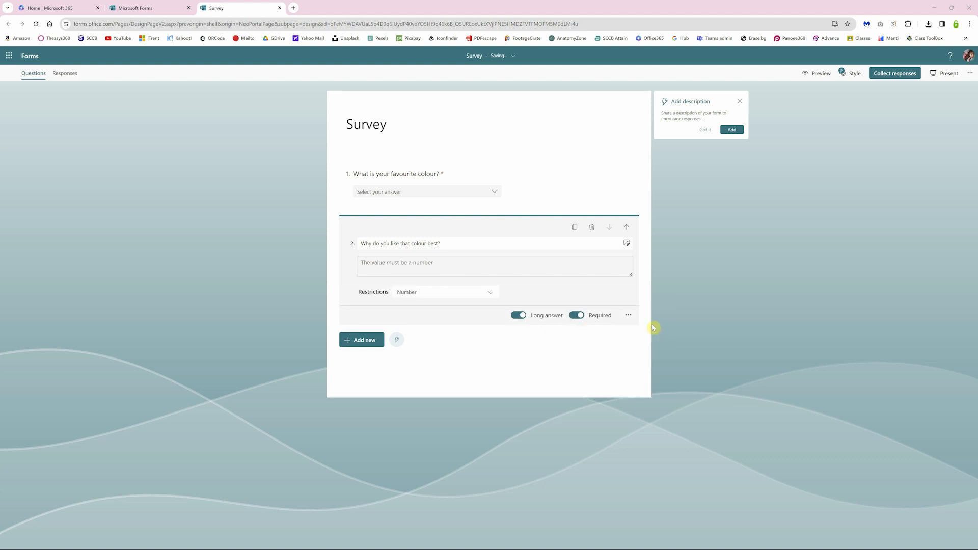
left_click(475, 293)
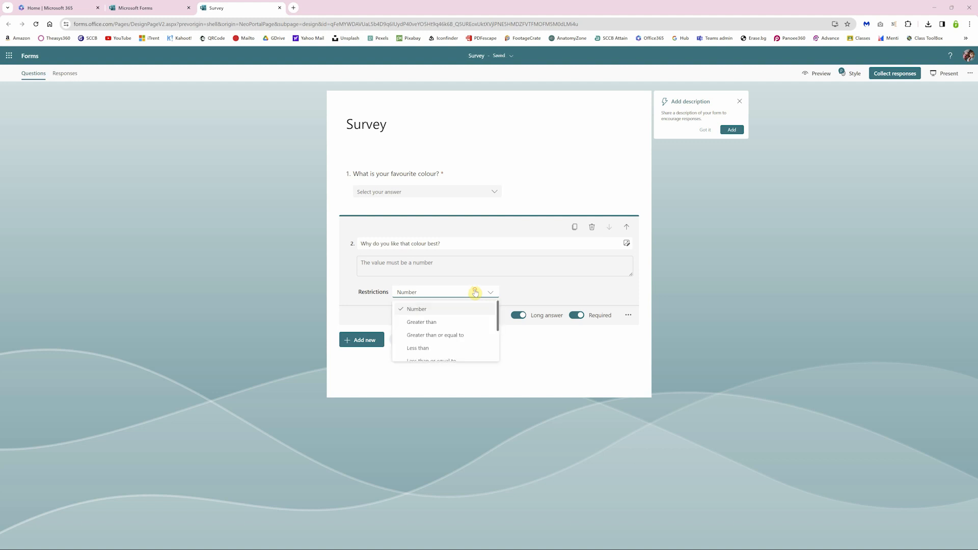
scroll(441, 352, "down", 2)
scroll(465, 342, "down", 1)
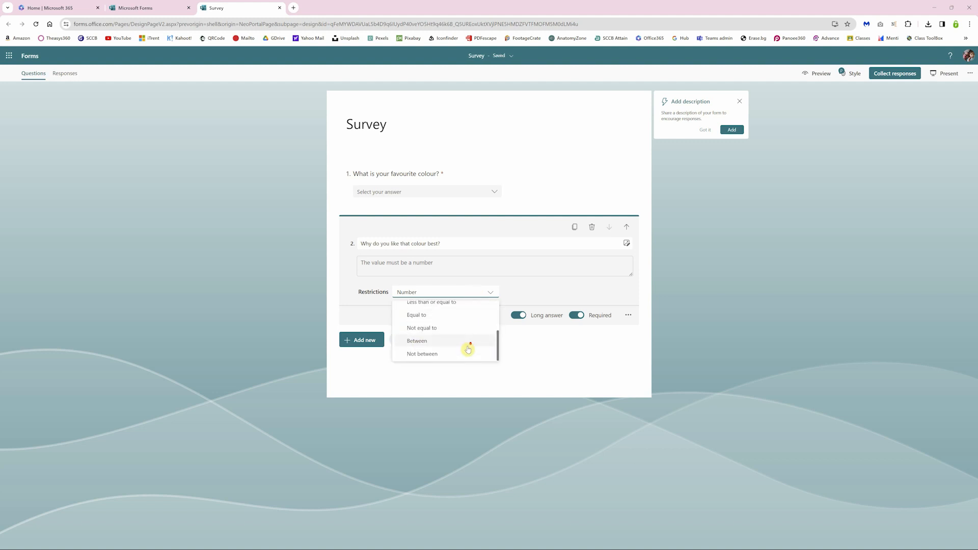
scroll(474, 347, "up", 3)
left_click(523, 298)
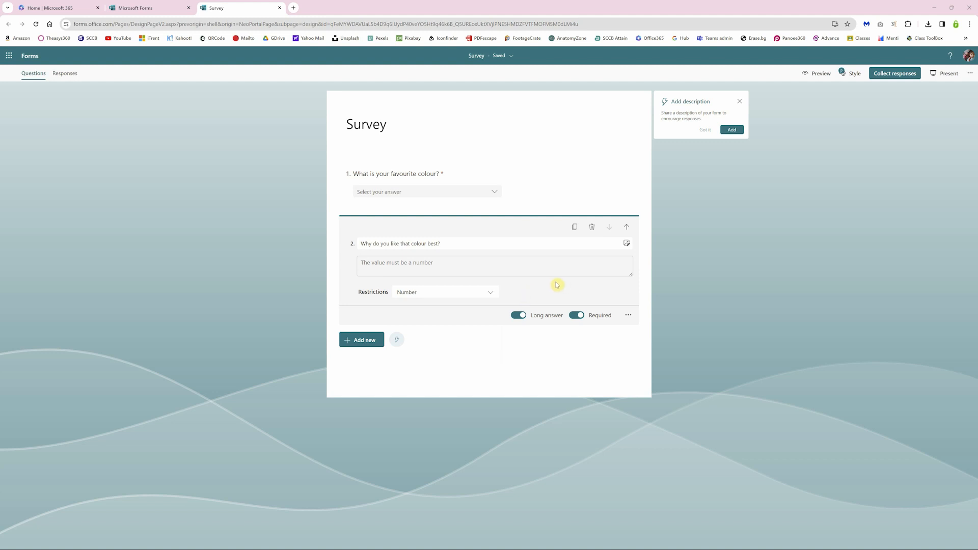
left_click(628, 314)
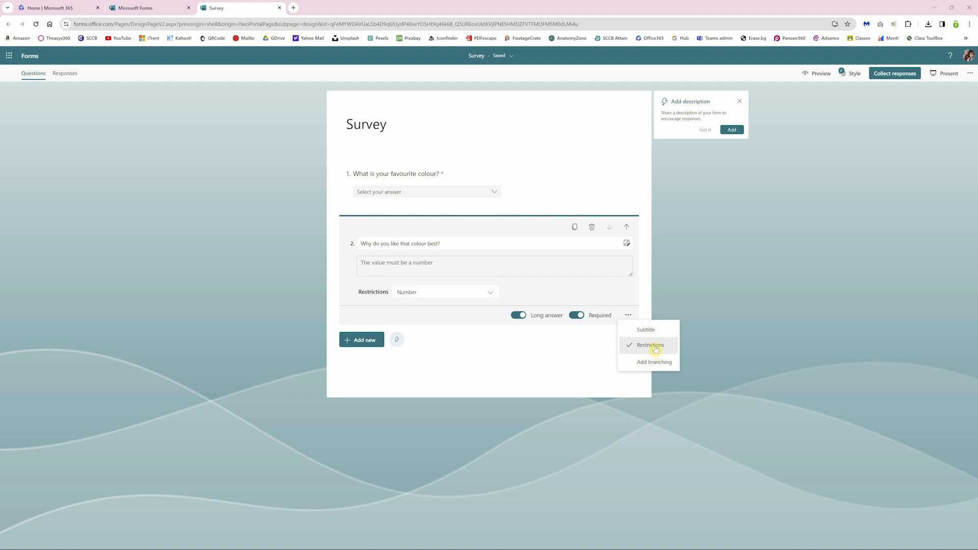
left_click(655, 350)
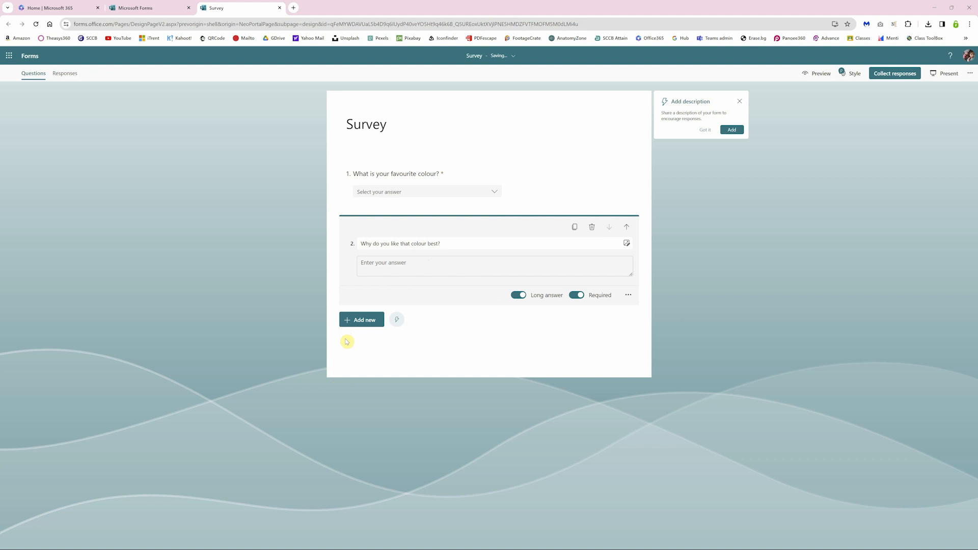
Step: Add a Rating question "Rate the college brand colours." with 10 levels
left_click(365, 321)
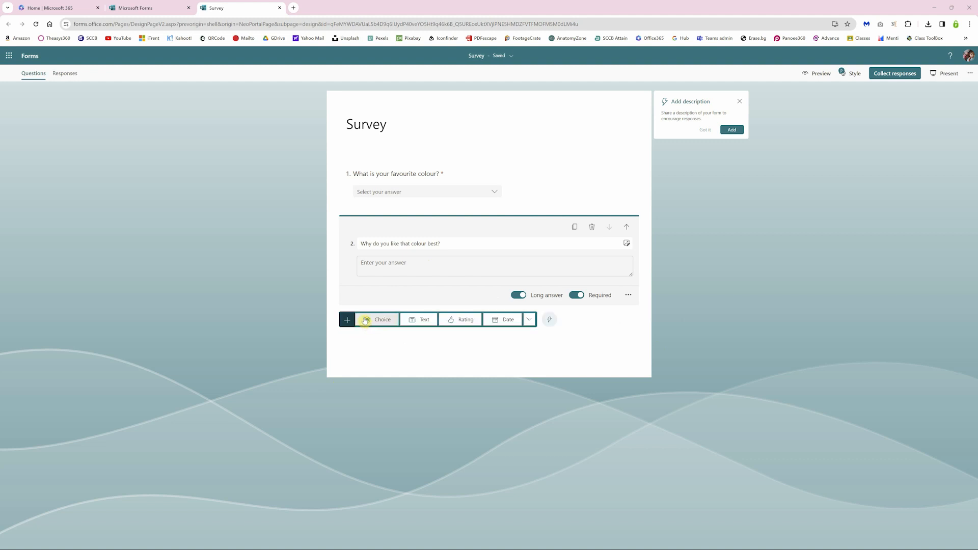
left_click(465, 320)
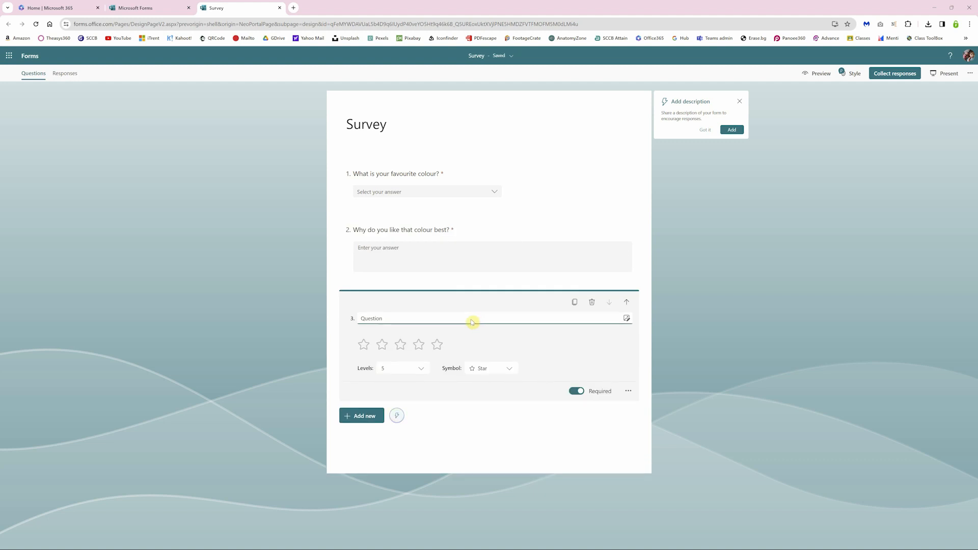
double_click(391, 318)
type("Rate the college brand colours.")
left_click(422, 367)
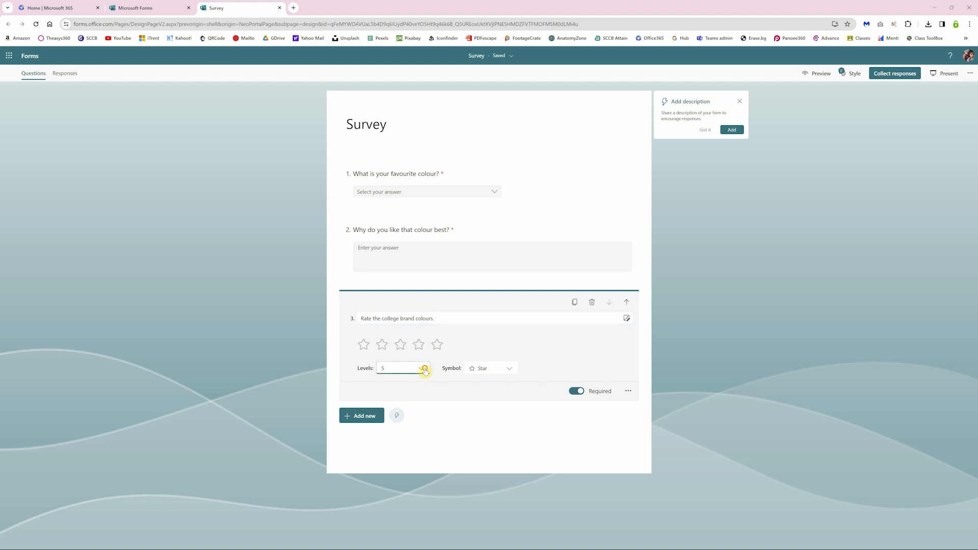
left_click_drag(428, 392, 430, 429)
left_click(402, 435)
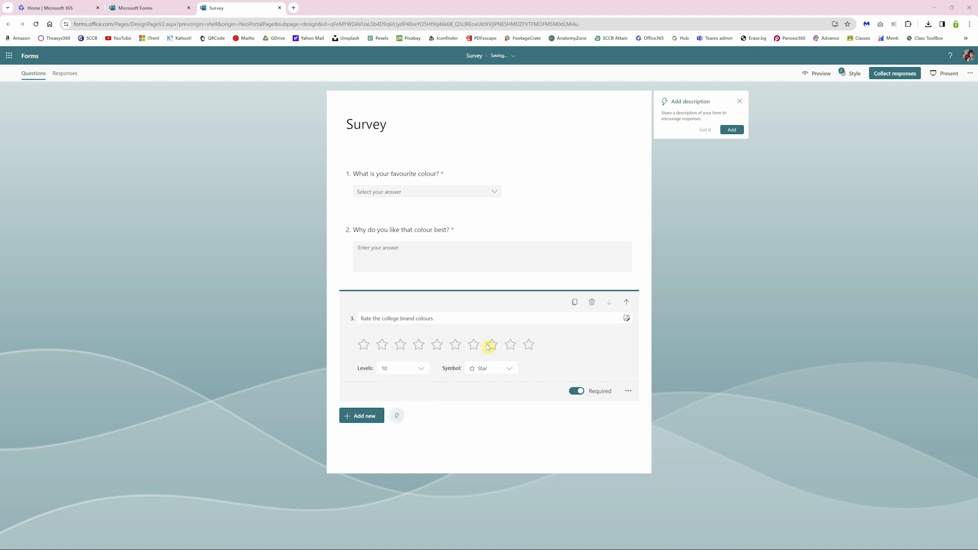
Step: Try the Number and Heart symbols for the rating question, look through the other symbols, and return to Star
left_click(509, 368)
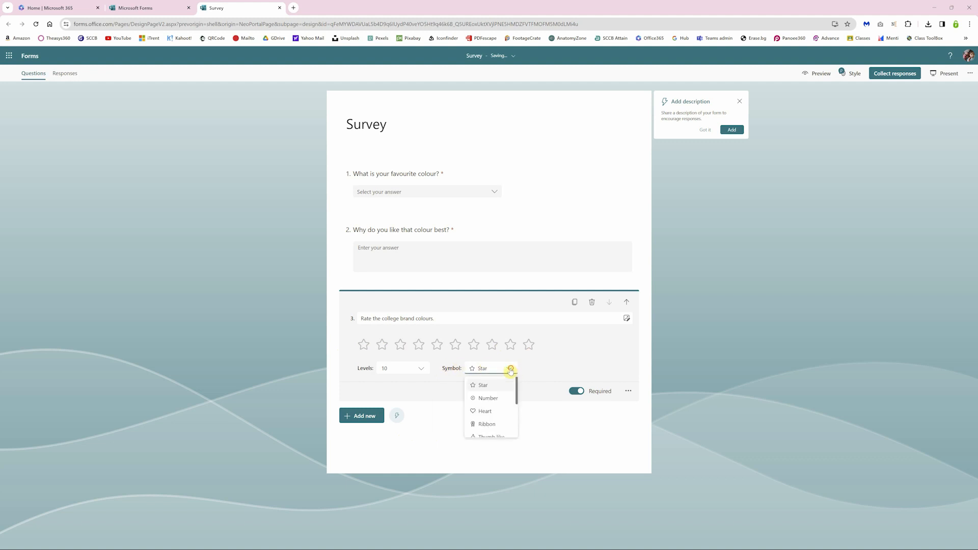
left_click(502, 399)
left_click(509, 364)
left_click(508, 407)
left_click(510, 368)
scroll(502, 432, "down", 2)
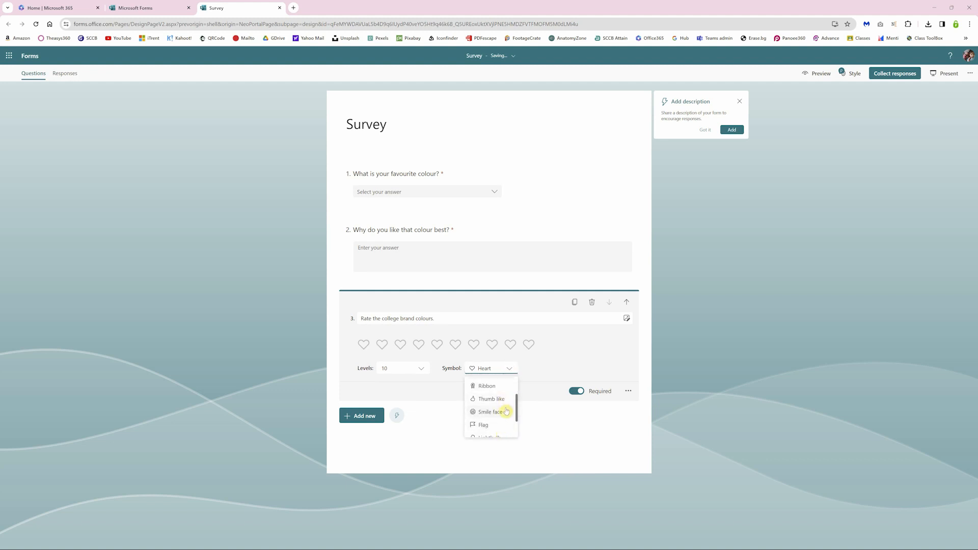
scroll(508, 427, "down", 2)
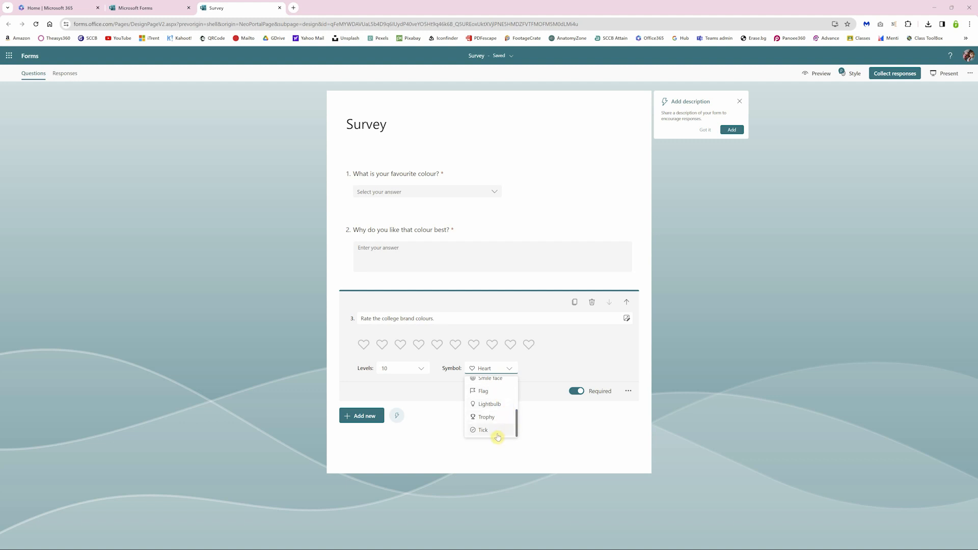
scroll(504, 430, "up", 4)
left_click(494, 385)
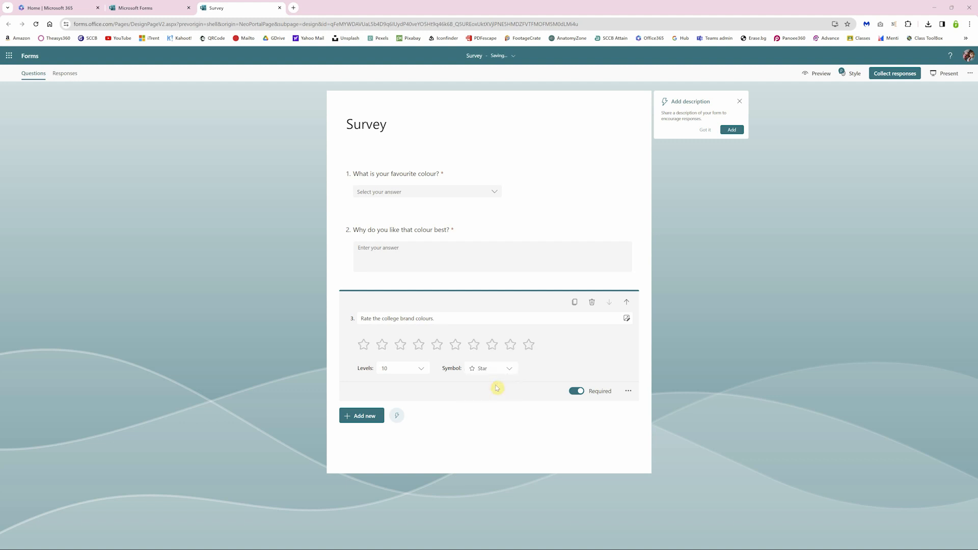
Step: Set the brand colours rating question to 5 levels, make it optional, and check its additional settings
left_click(421, 369)
scroll(415, 402, "up", 2)
left_click(407, 391)
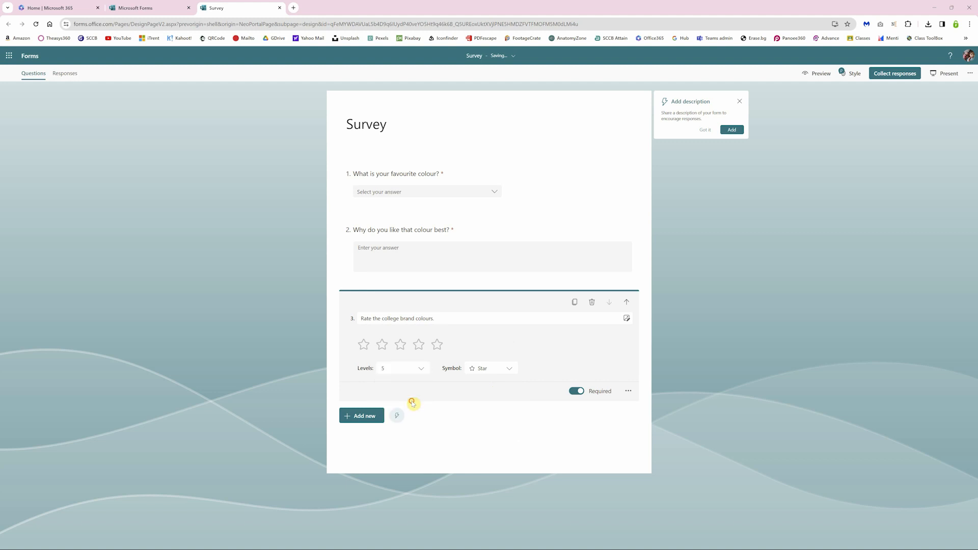
left_click(575, 392)
left_click(629, 392)
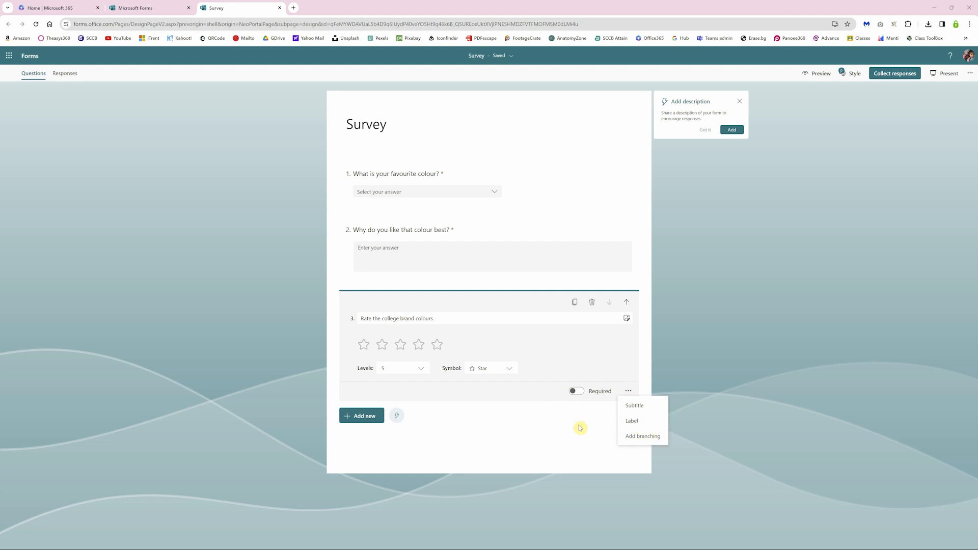
left_click(475, 403)
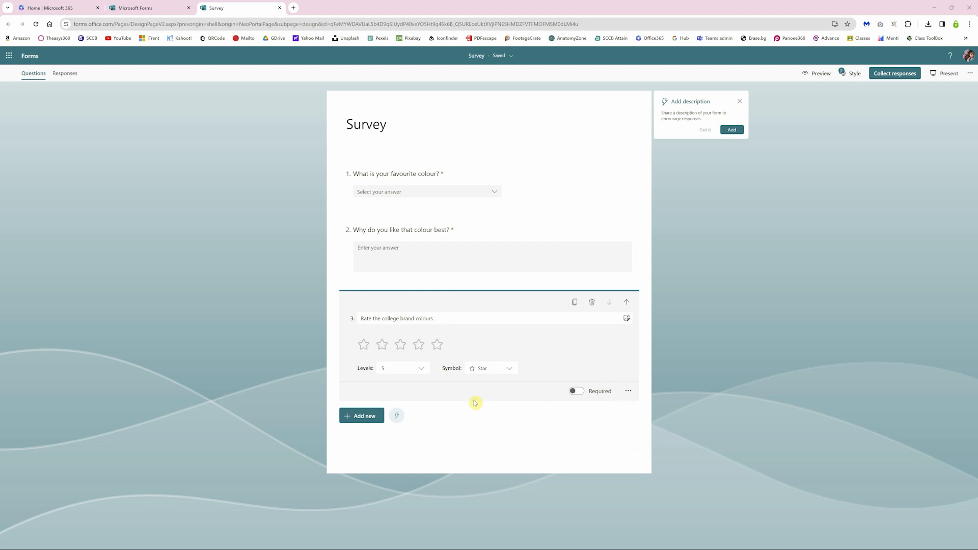
Step: Add a Date question "What date does the college break up for Christmas in 2023?" and check its additional settings
left_click(365, 418)
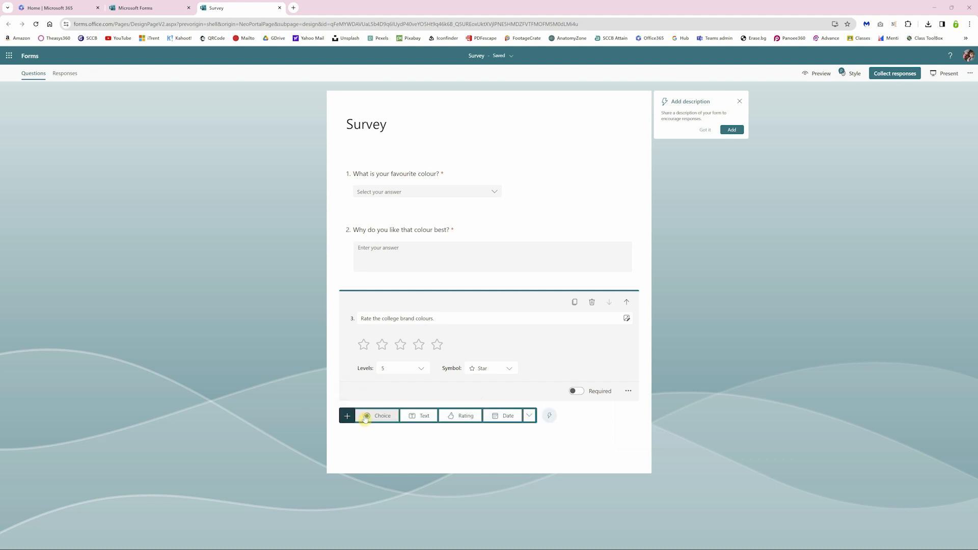
left_click(506, 417)
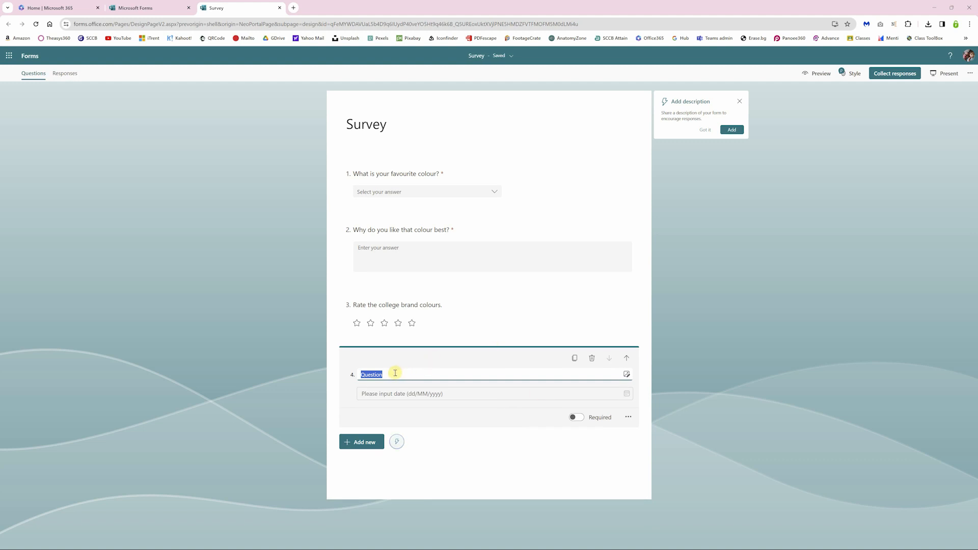
type("What date does the college break up for Christmas in 2023?")
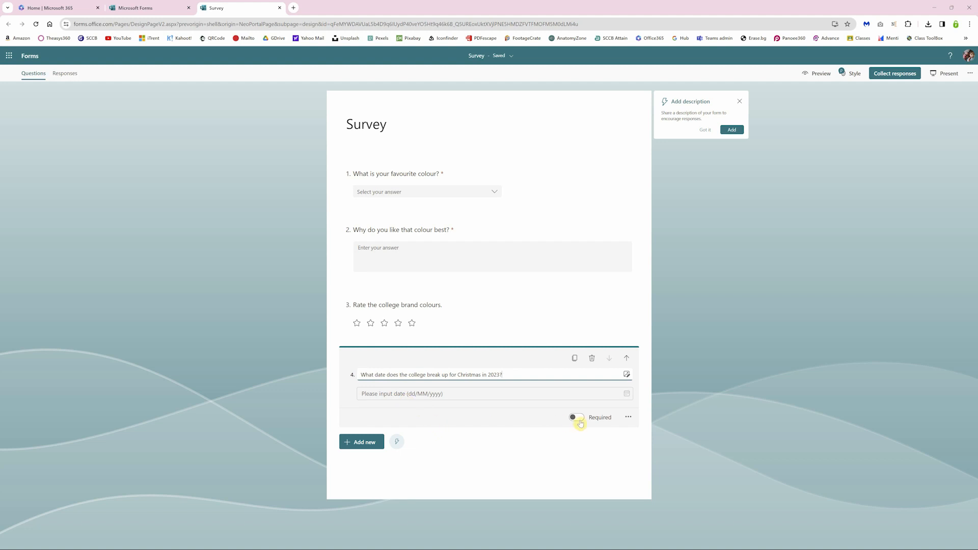
left_click(627, 418)
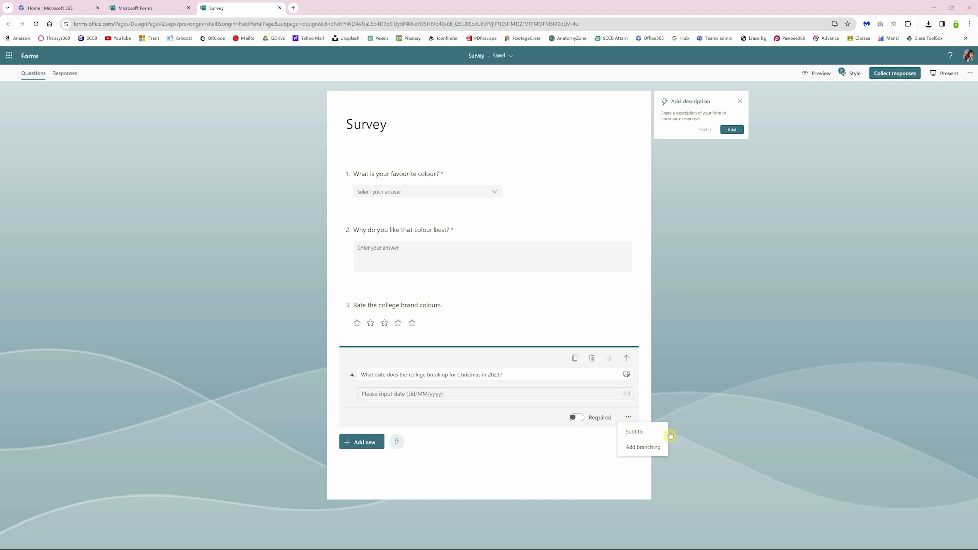
left_click(515, 418)
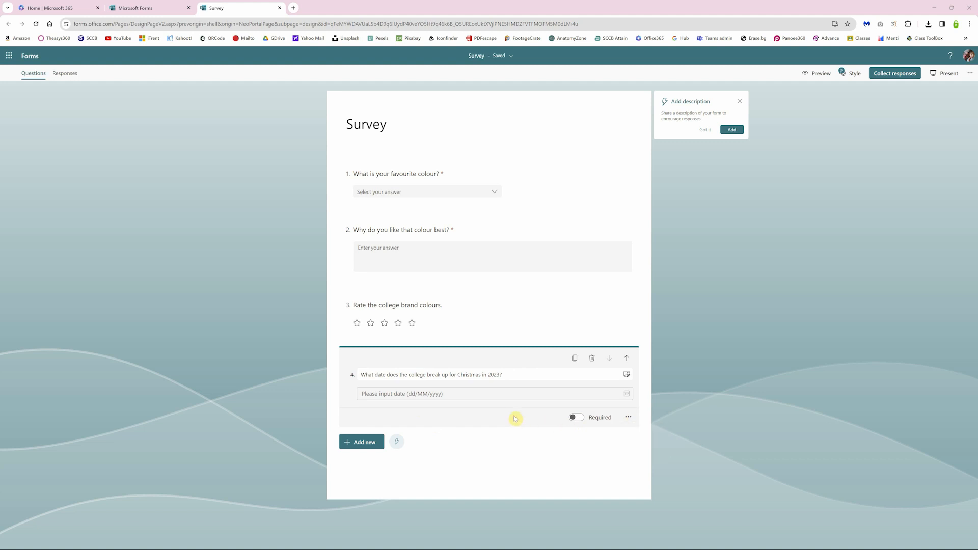
Step: Add a Ranking question titled "Rank these Campuses from best to worst."
left_click(367, 442)
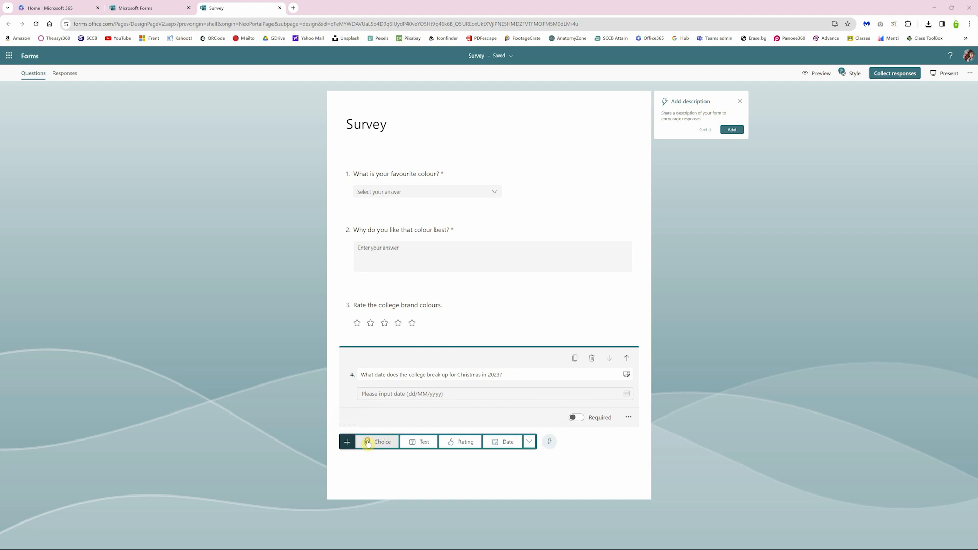
left_click(531, 442)
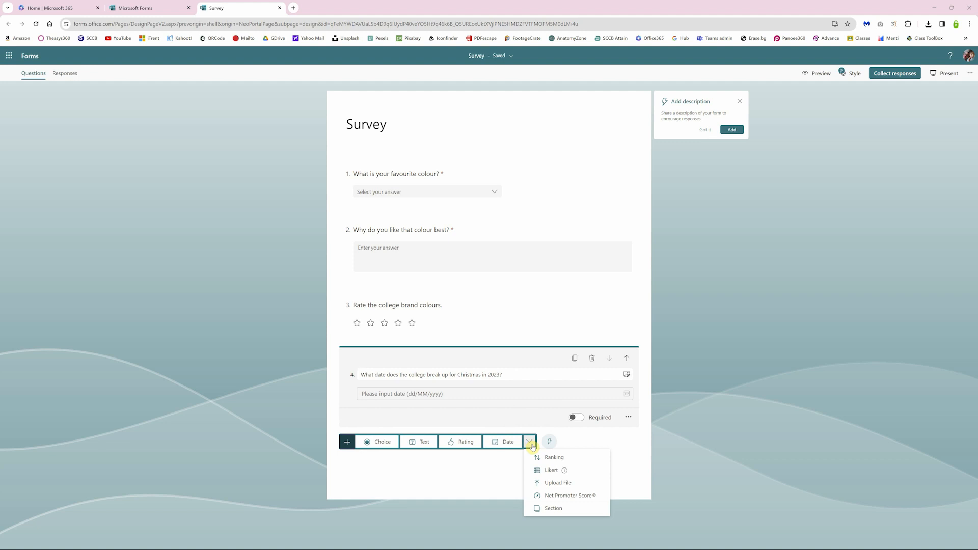
left_click(572, 458)
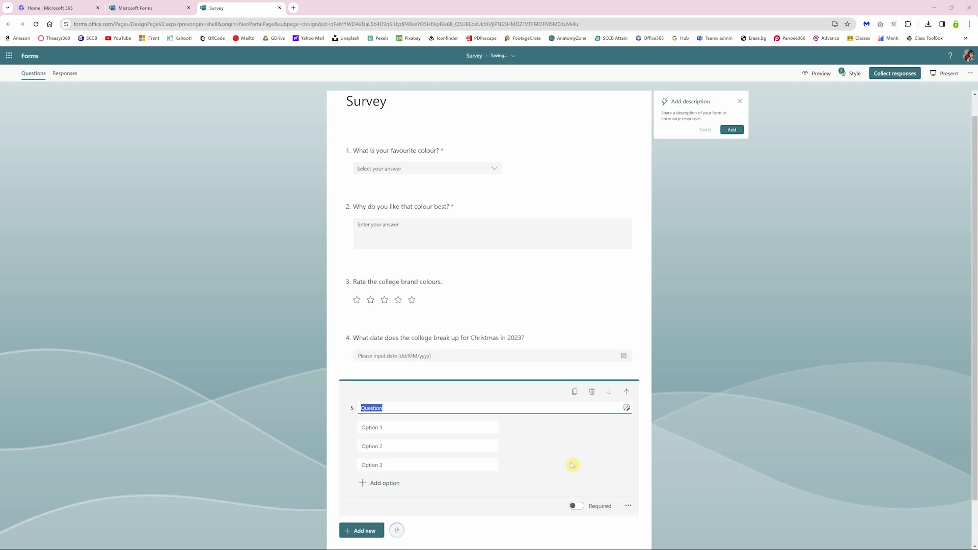
type("Rank these Campuses from best to worst.")
Step: Enter the ranking options Hall Green, Golden Hillock, Bordesley Green, Handsworth, Longbridge (BV Campus), Fusion, Longbridge (Construction) and Digbeth
left_click(443, 429)
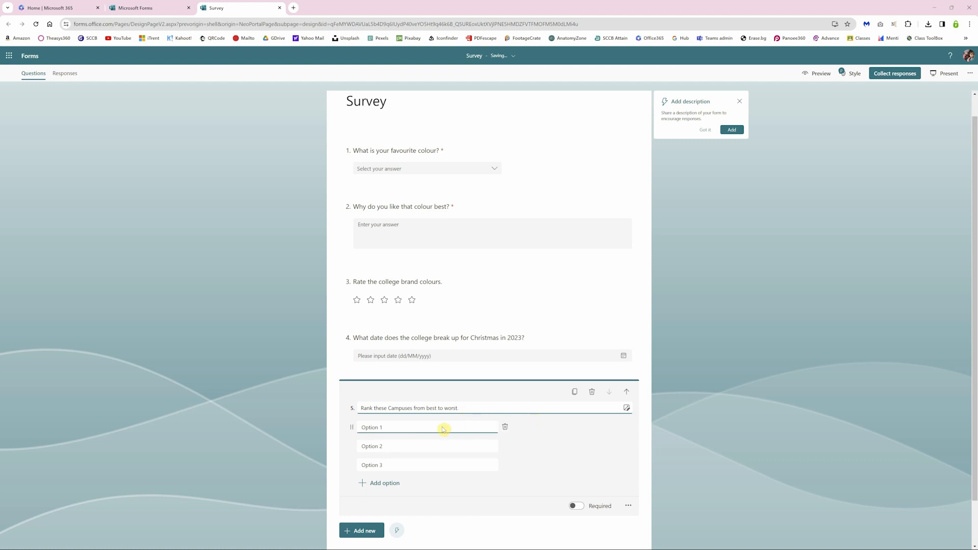
triple_click(382, 429)
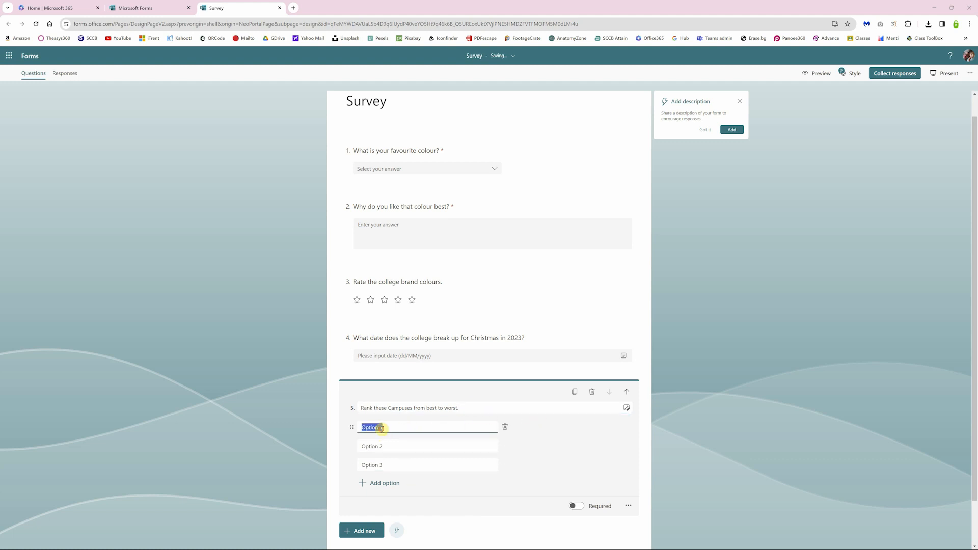
type("Hall Green")
triple_click(432, 447)
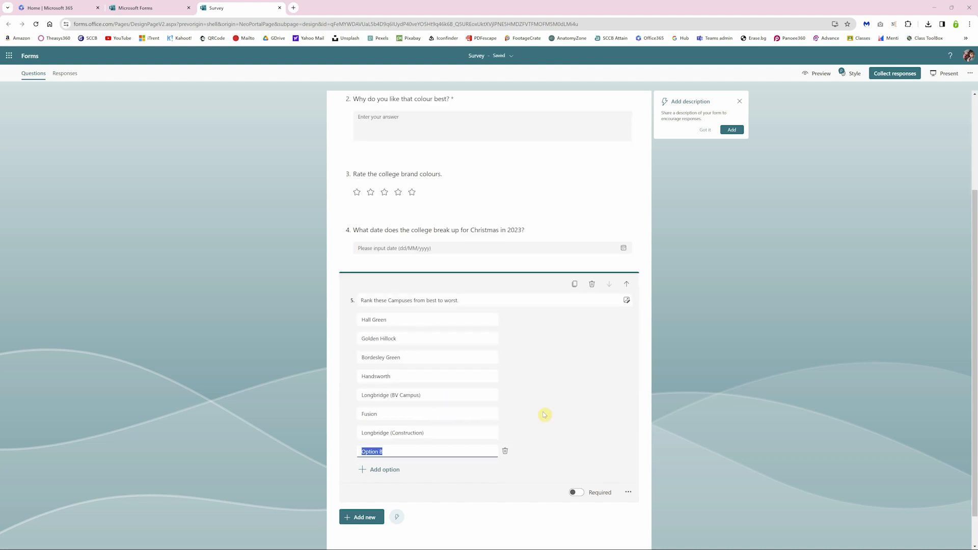
type("Digbeth")
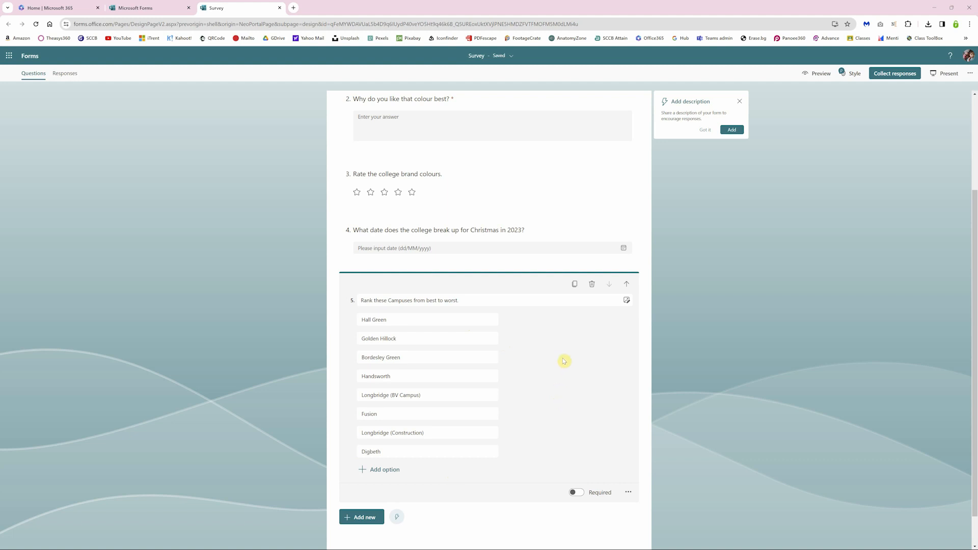
Step: Make the campus ranking question required and turn on shuffling of its options
left_click(578, 493)
left_click(628, 492)
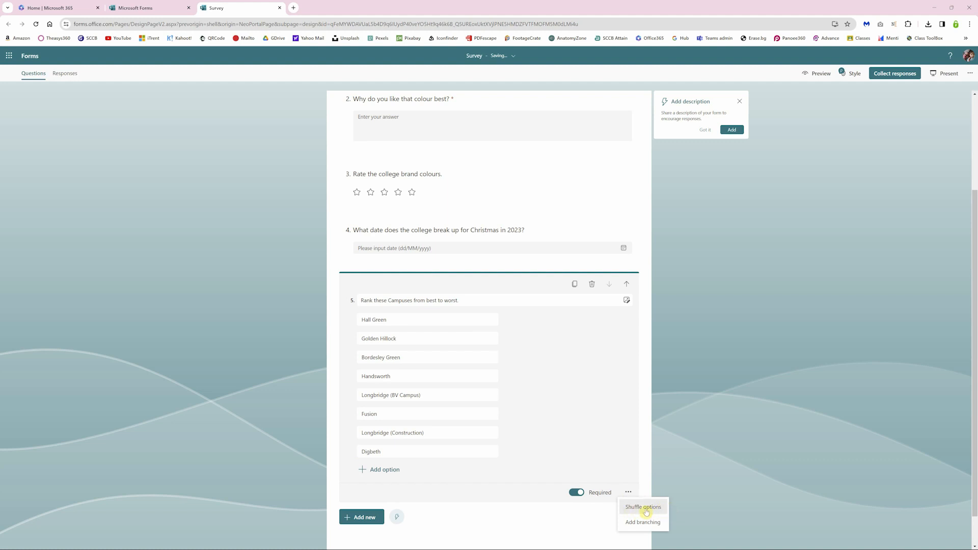
left_click(647, 511)
left_click(628, 492)
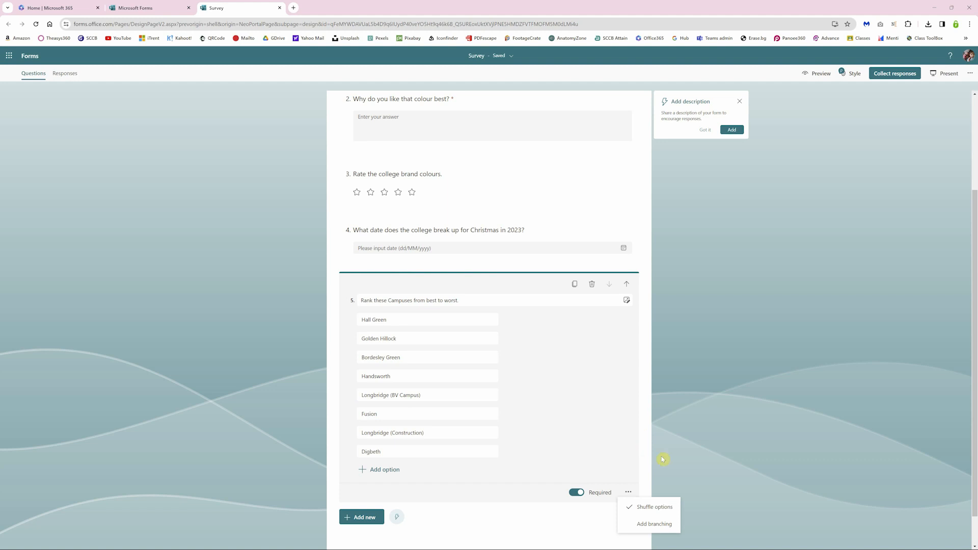
left_click(489, 495)
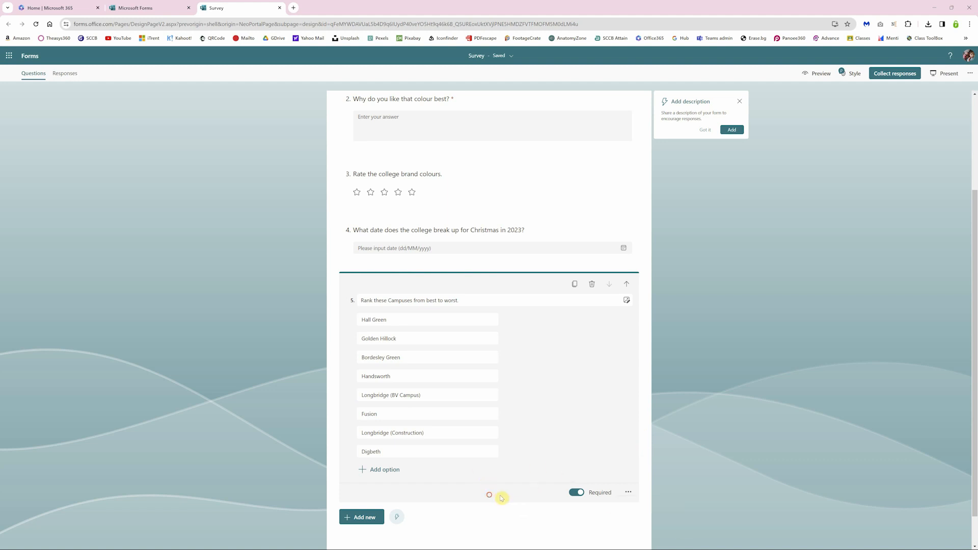
Step: Review the finished questions and preview the survey in the mobile layout, returning to the computer layout
scroll(514, 486, "down", 1)
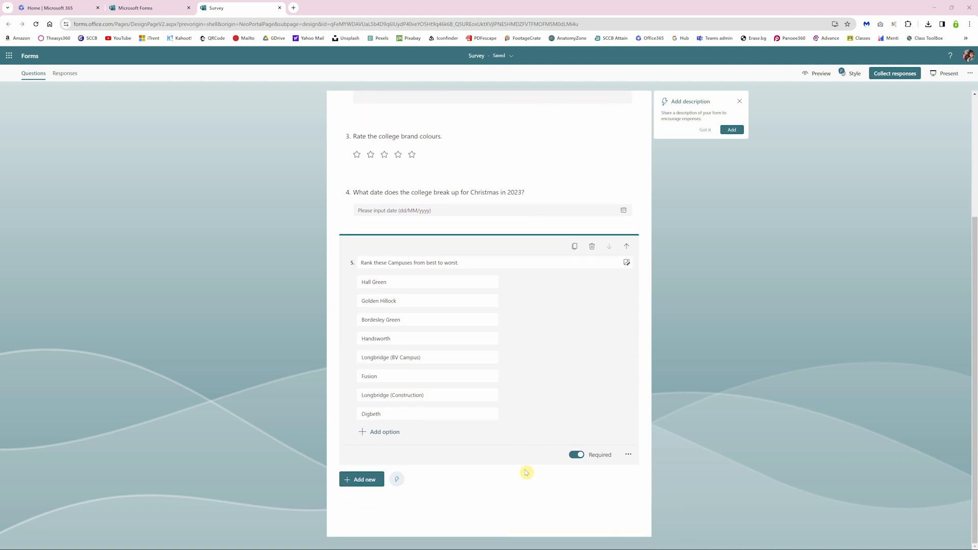
scroll(526, 473, "up", 3)
scroll(756, 459, "down", 2)
scroll(757, 460, "down", 2)
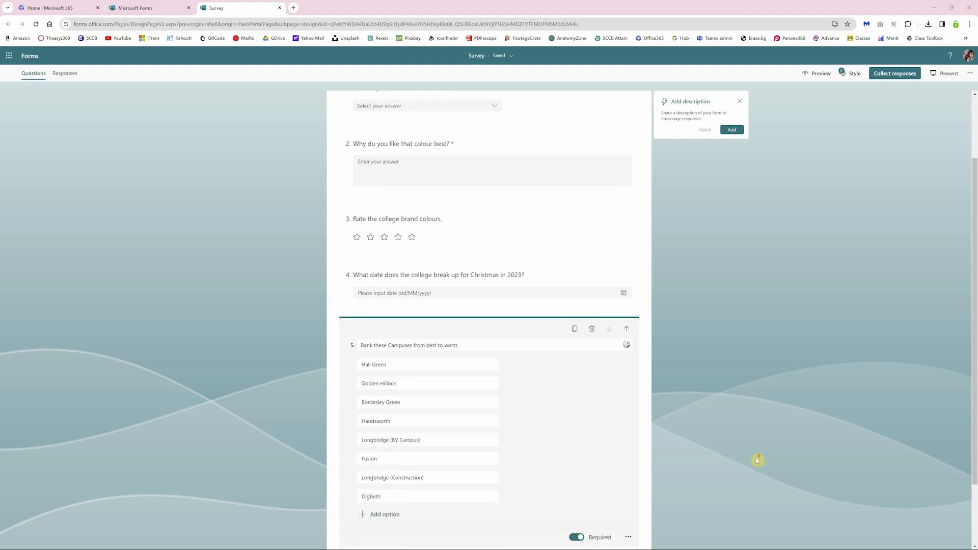
scroll(757, 460, "up", 4)
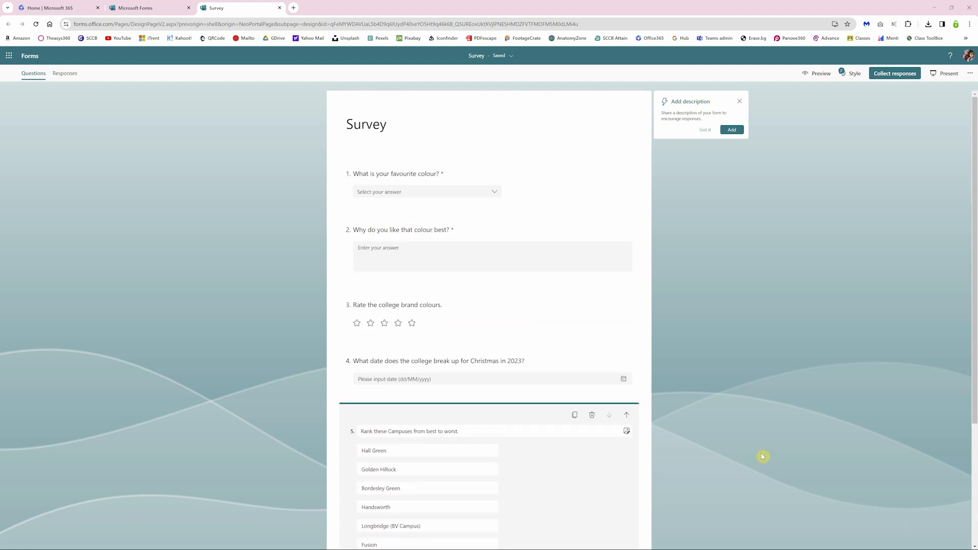
left_click(735, 168)
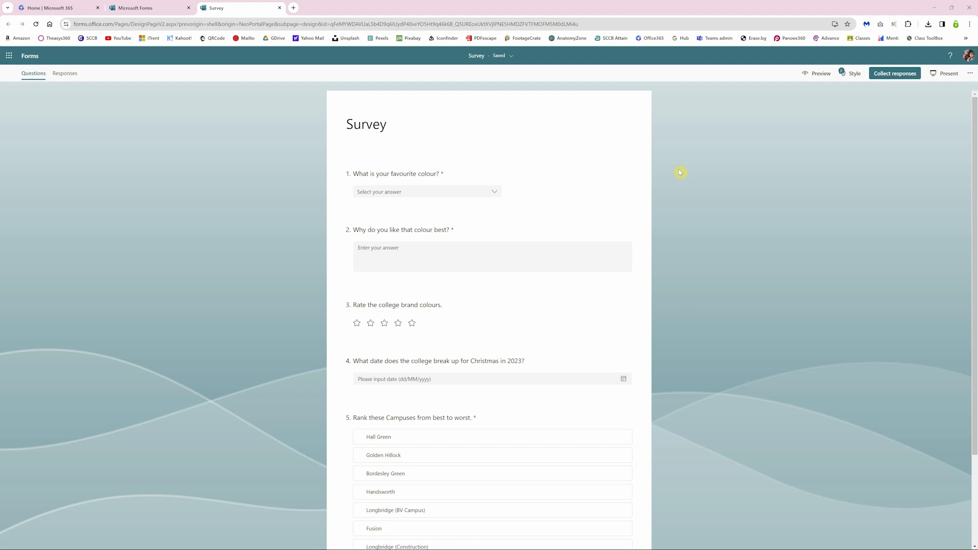
left_click(821, 74)
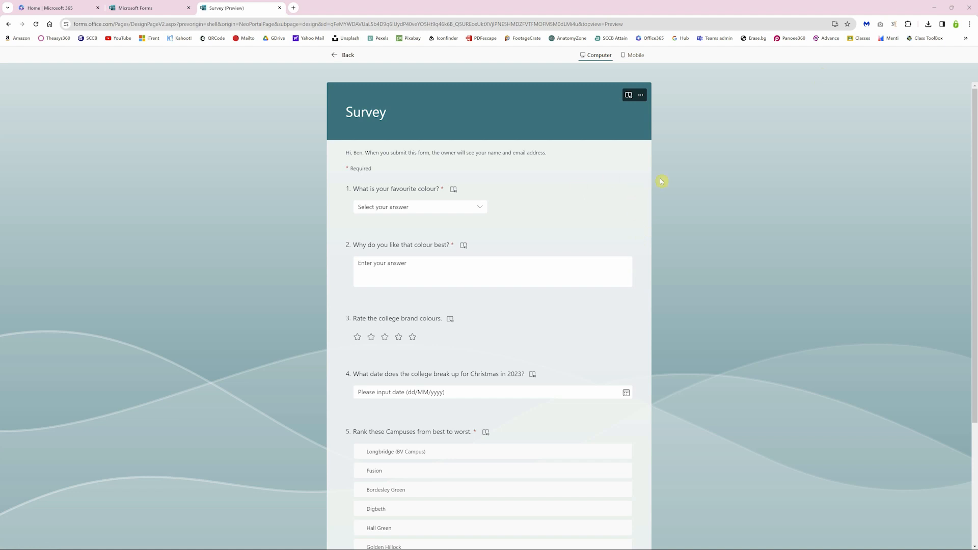
left_click(630, 58)
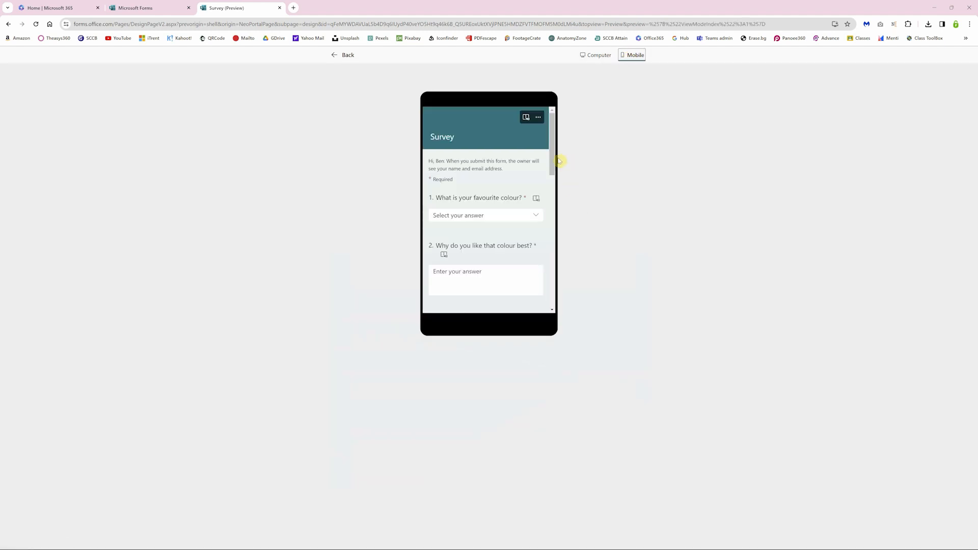
left_click_drag(552, 158, 593, 56)
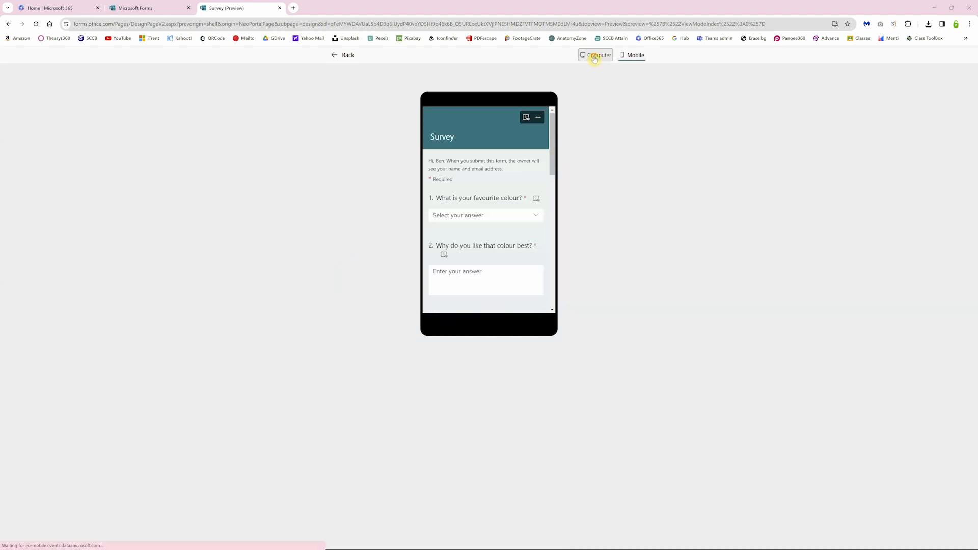
left_click(595, 56)
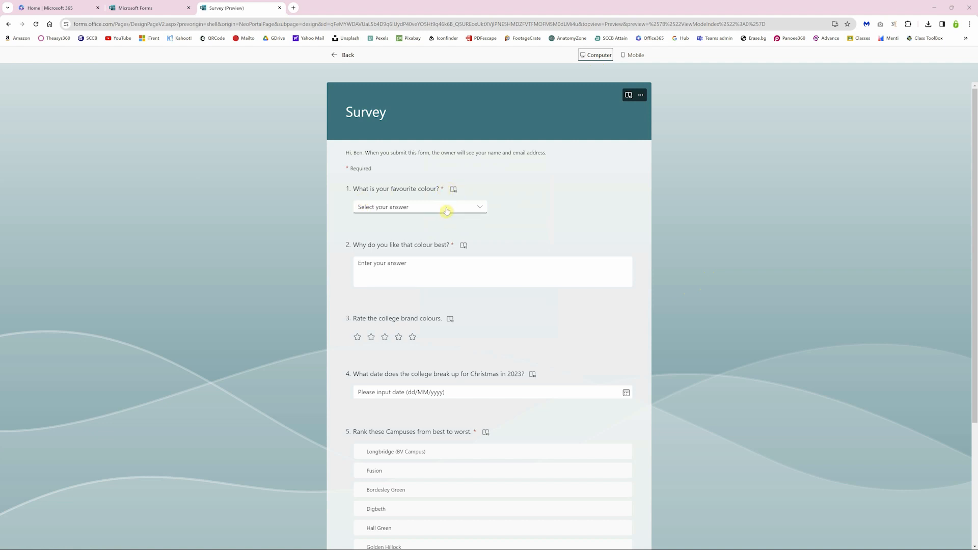
Step: In the preview, choose Purple as favourite colour, give "Because" as the reason, and rate the brand colours five stars
left_click(393, 206)
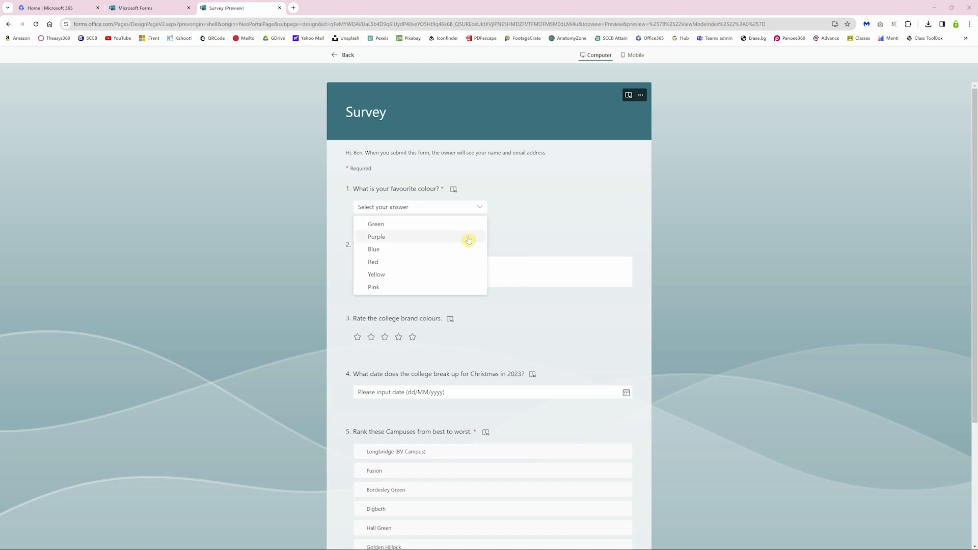
left_click(433, 237)
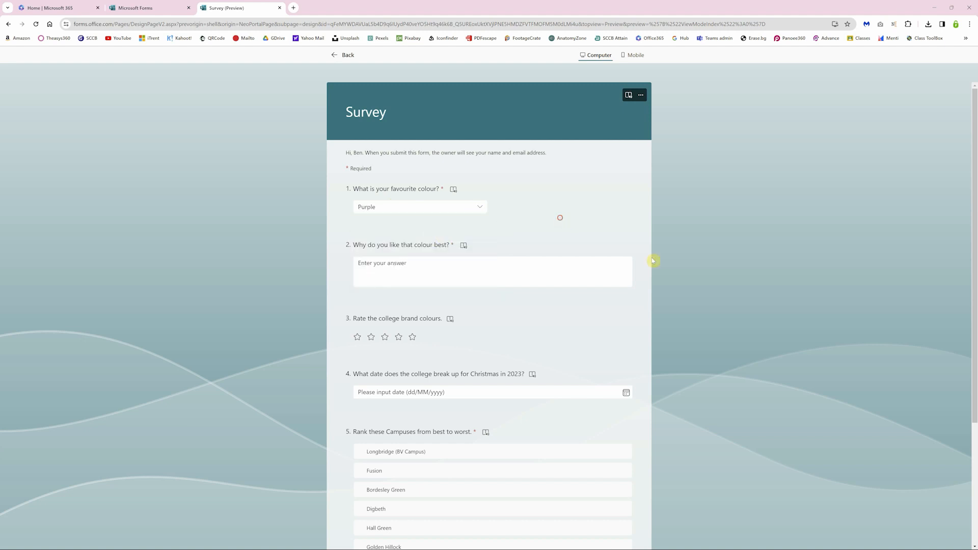
scroll(698, 273, "down", 1)
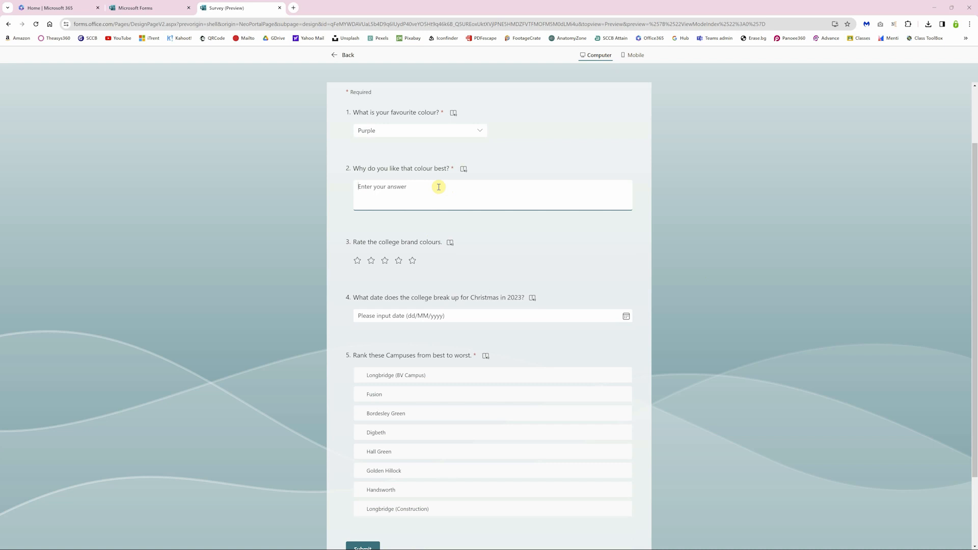
type("Because")
left_click(510, 261)
left_click(412, 260)
Step: Answer the Christmas break-up question with 21/12/2023 and move Hall Green to first place in the campus ranking
scroll(697, 288, "down", 1)
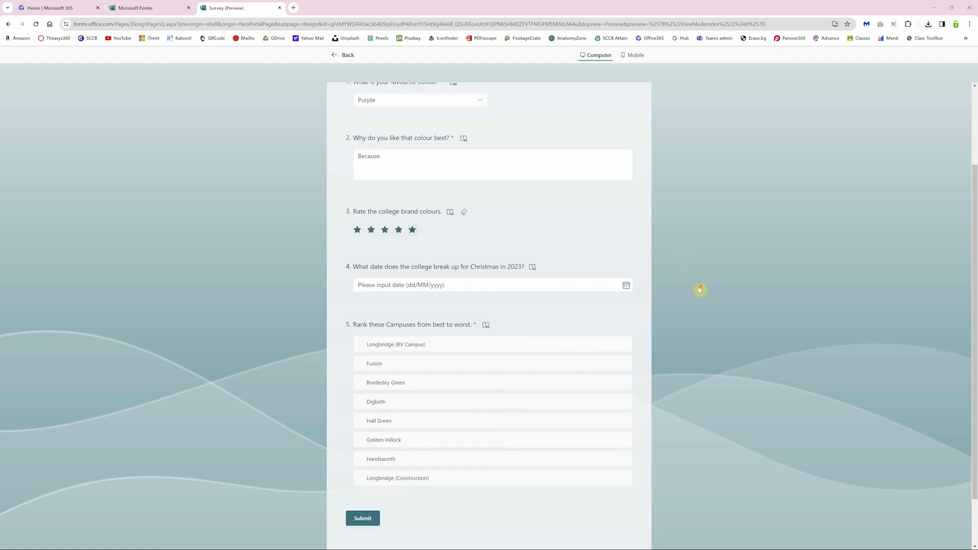
scroll(700, 289, "down", 1)
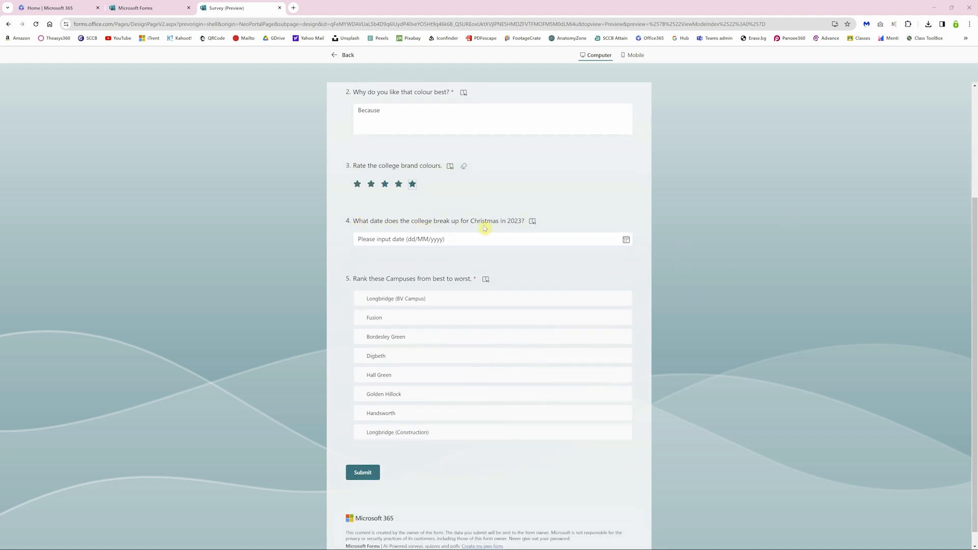
left_click(530, 241)
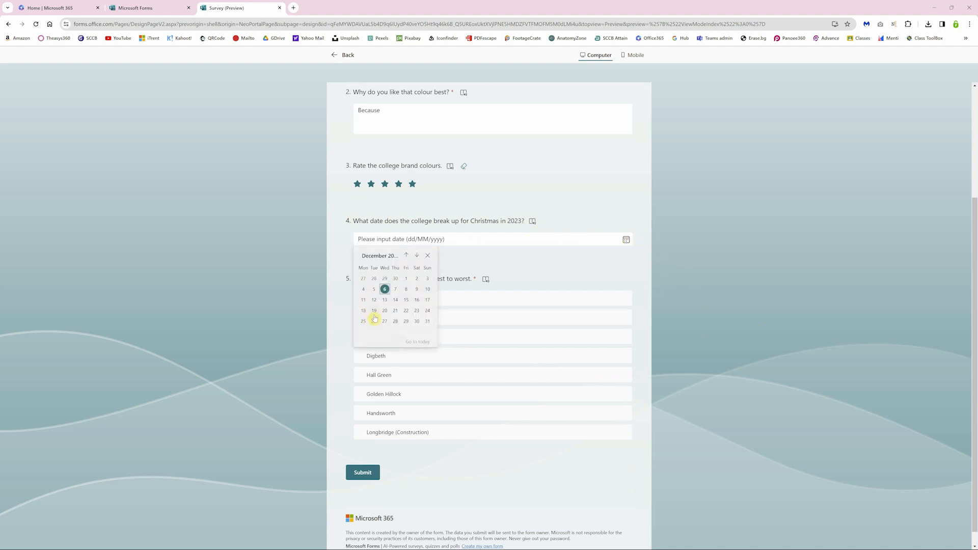
left_click(396, 312)
left_click(479, 264)
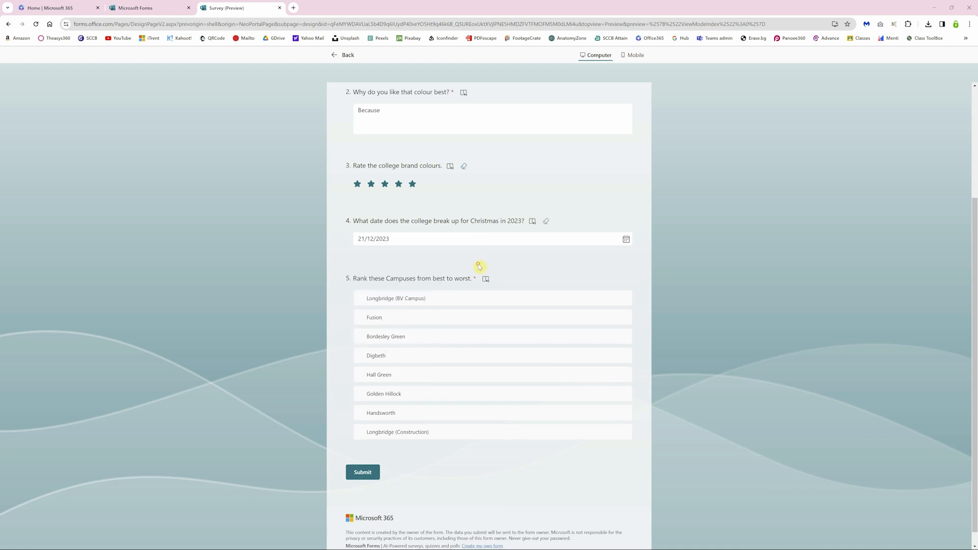
scroll(709, 298, "down", 1)
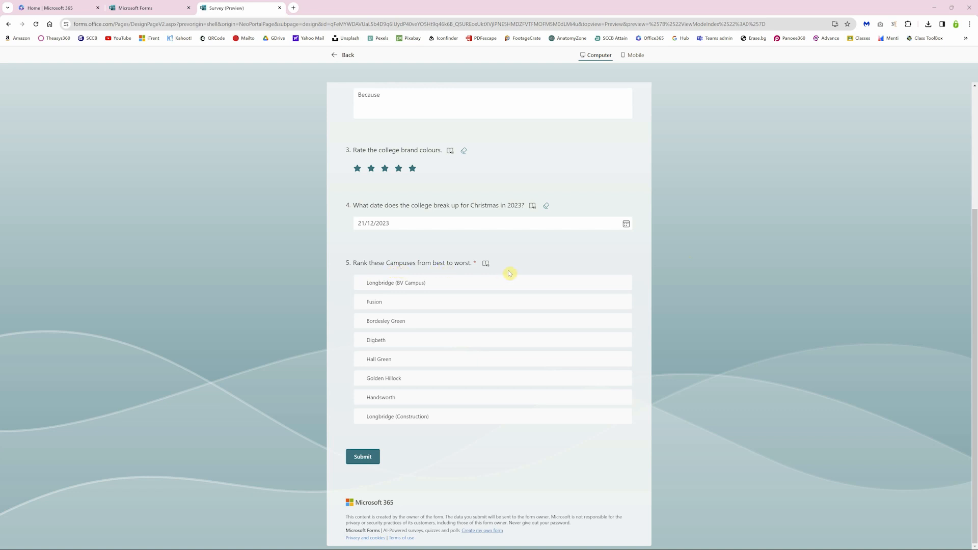
left_click_drag(416, 357, 424, 285)
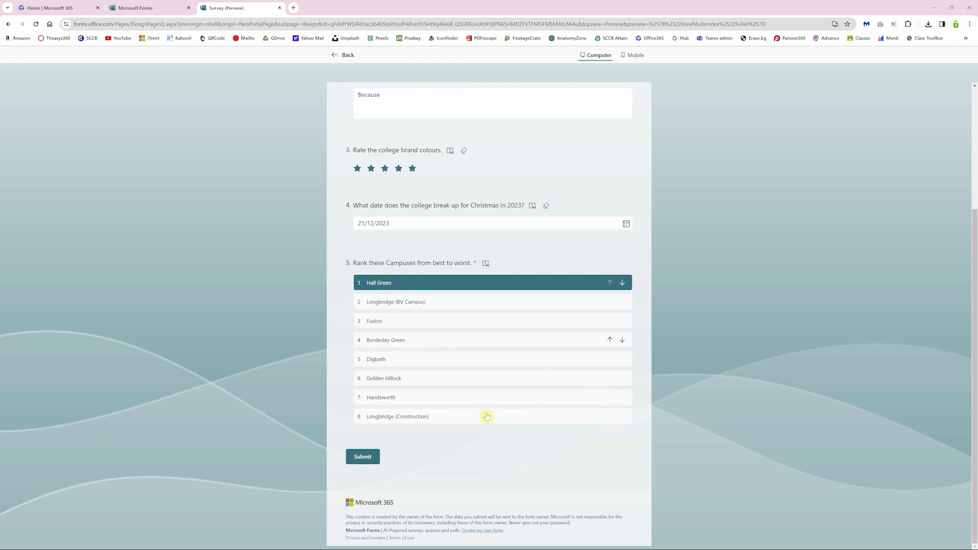
Step: Submit the completed test response and return from the preview to the survey's question editor
left_click(362, 457)
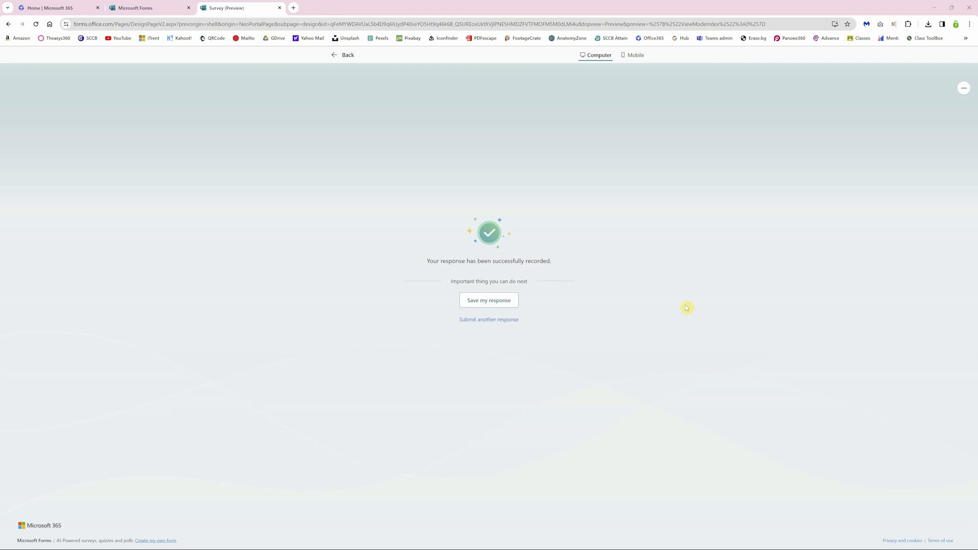
left_click(342, 55)
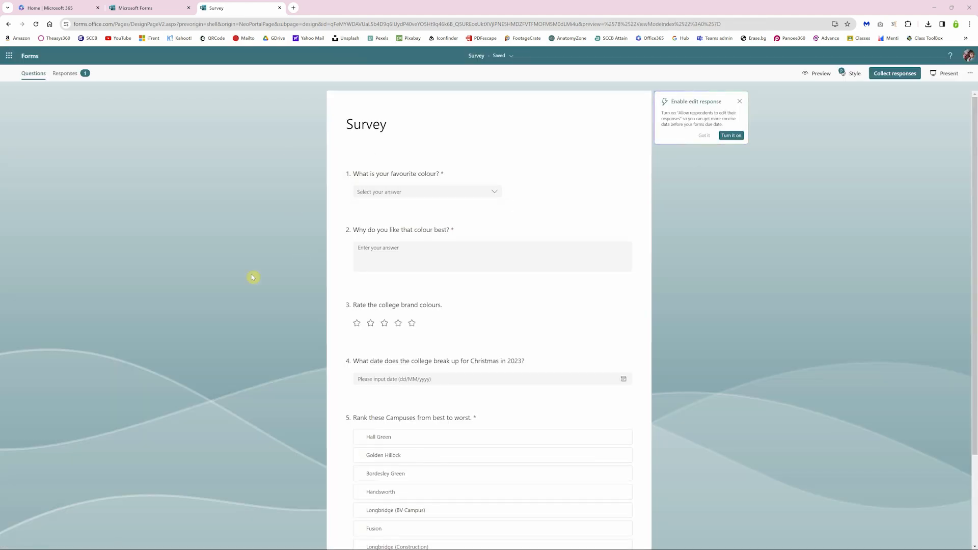
scroll(312, 321, "down", 3)
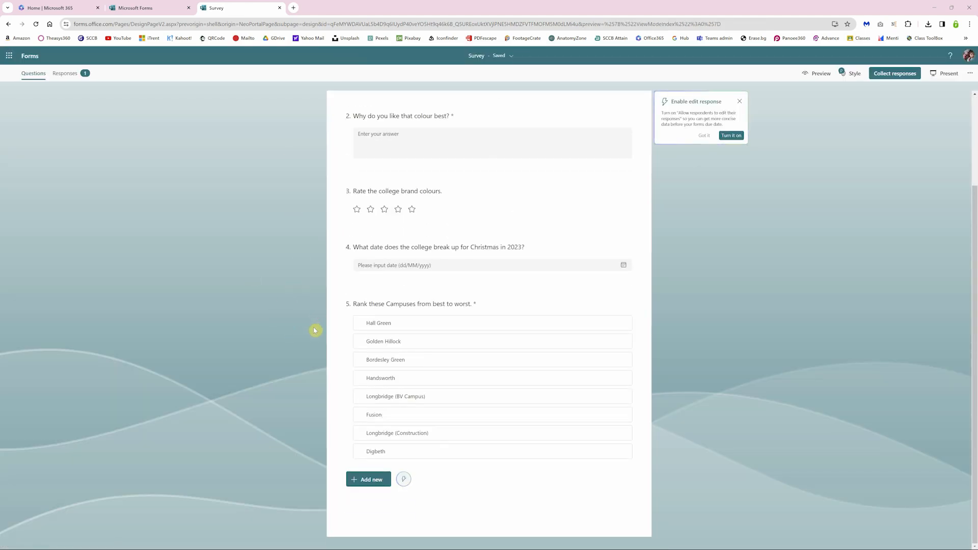
scroll(313, 339, "up", 3)
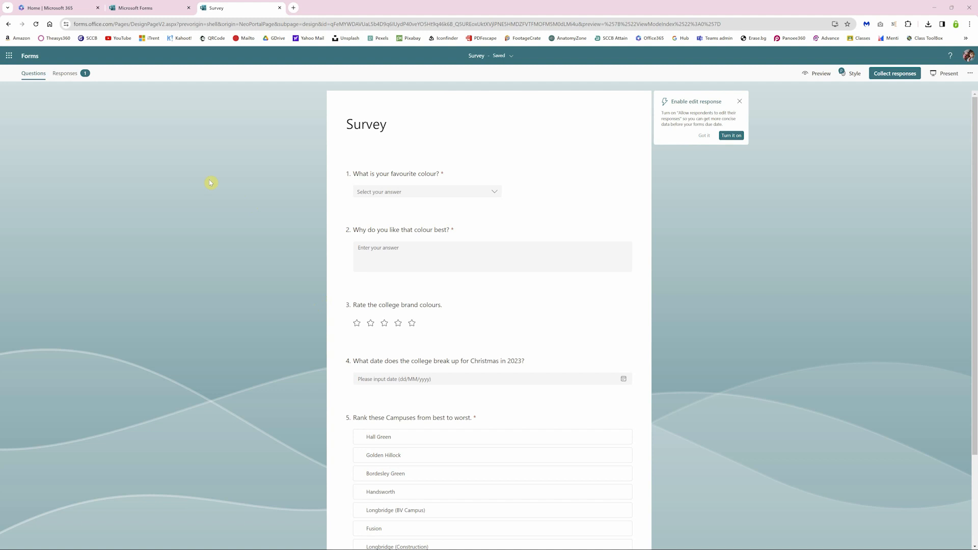
Step: Examine the survey's response summary, including the charts and latest answers for all five questions
left_click(67, 74)
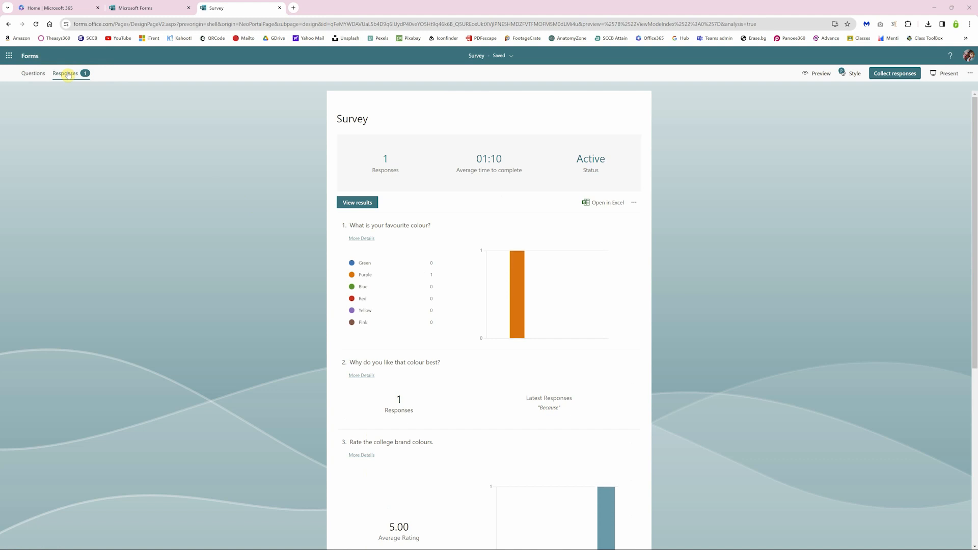
scroll(737, 362, "down", 4)
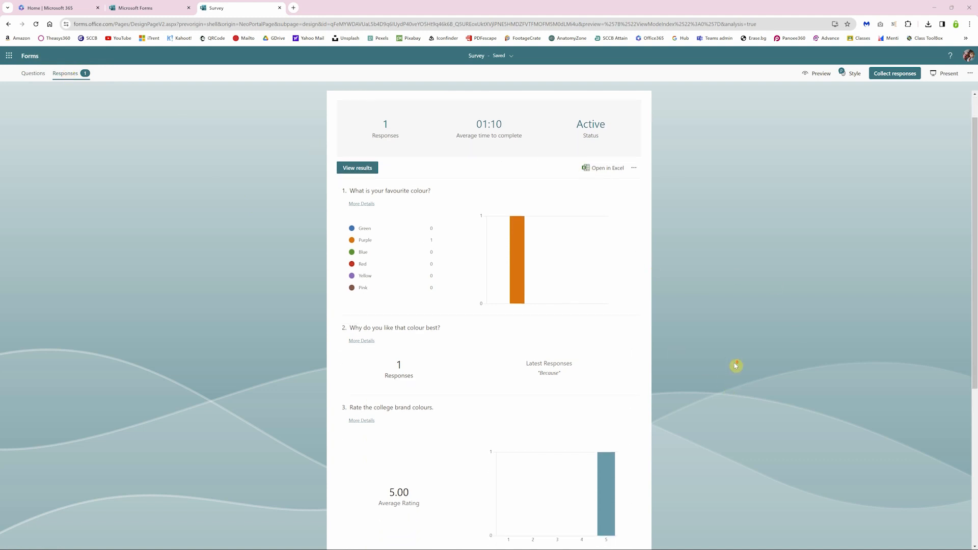
scroll(738, 369, "down", 2)
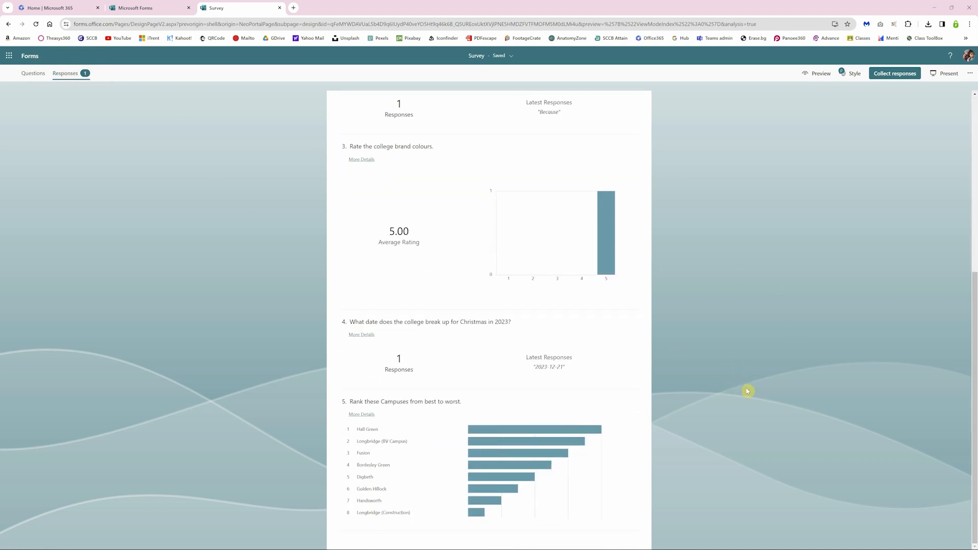
mouse_move(569, 439)
scroll(657, 422, "up", 3)
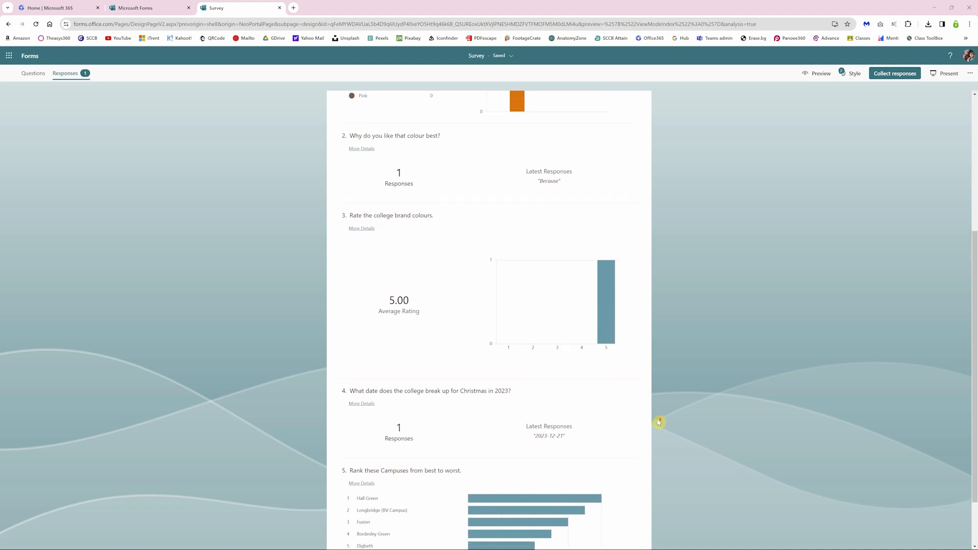
scroll(657, 419, "up", 3)
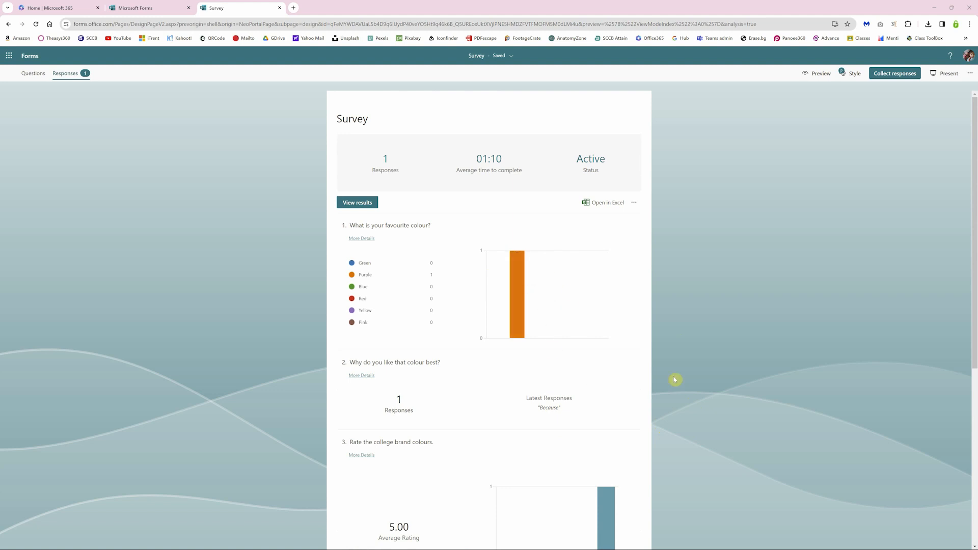
scroll(725, 352, "down", 1)
scroll(726, 352, "down", 1)
scroll(728, 352, "up", 2)
Step: View the individual respondent's submitted answers, return to the summary, and check the additional options for managing responses
left_click(364, 204)
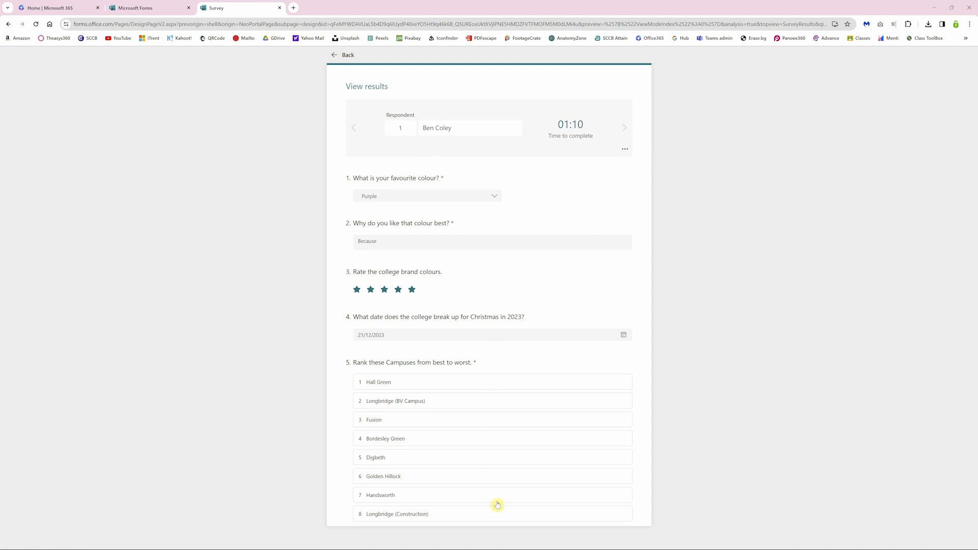
left_click(346, 58)
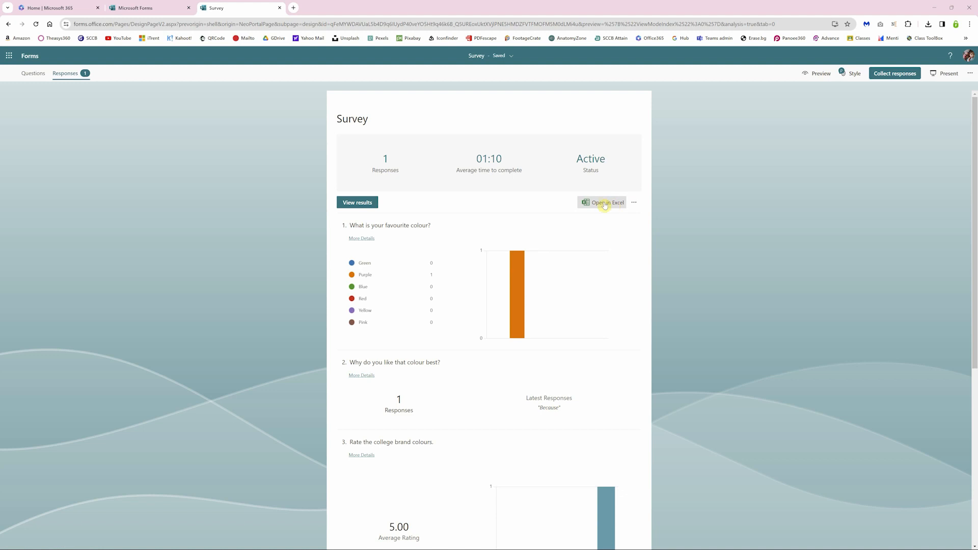
left_click(634, 203)
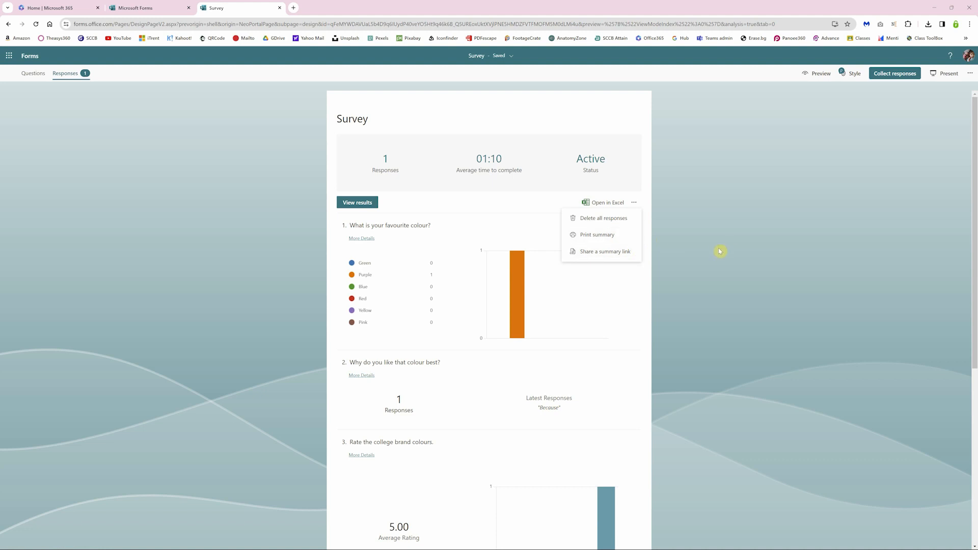
left_click(705, 266)
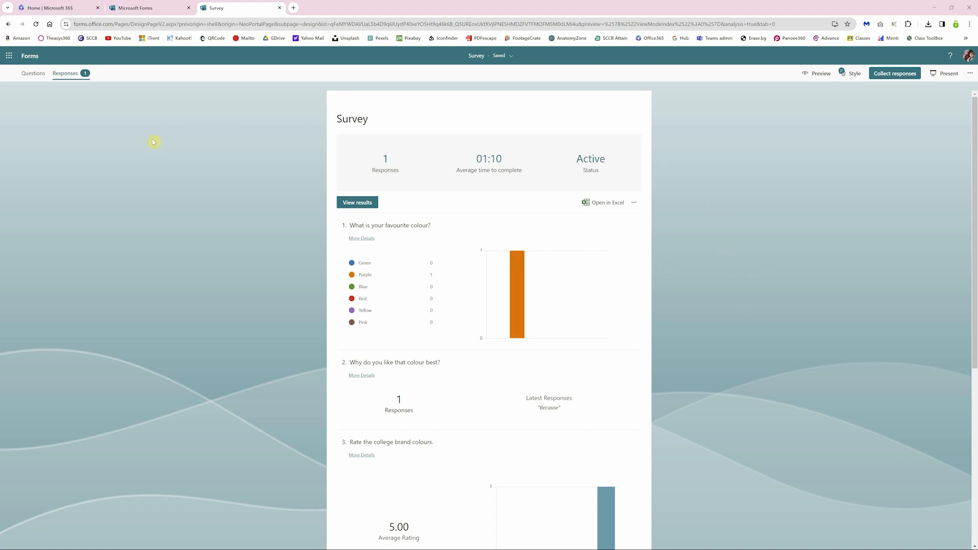
Step: Return to the survey questions and dismiss the suggestion about letting respondents edit their responses
left_click(33, 73)
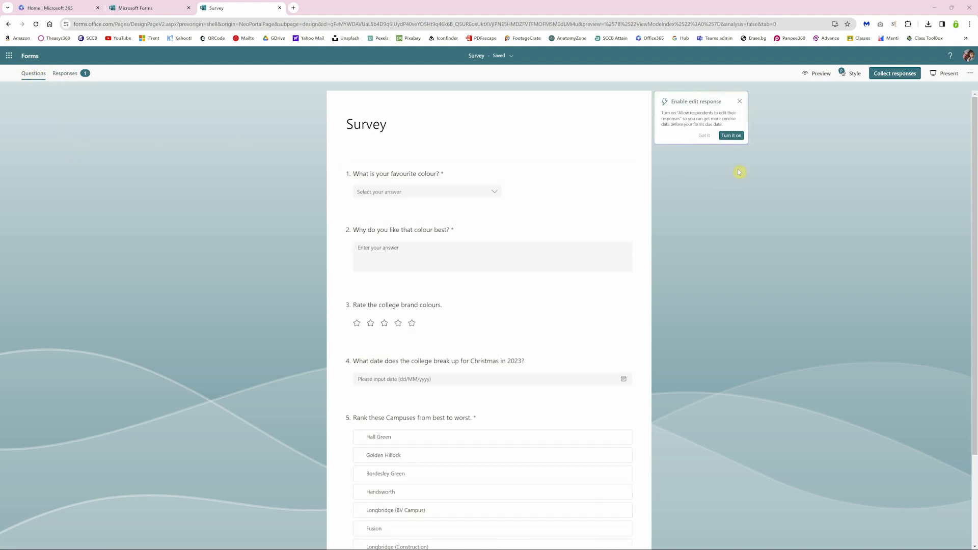
left_click(704, 135)
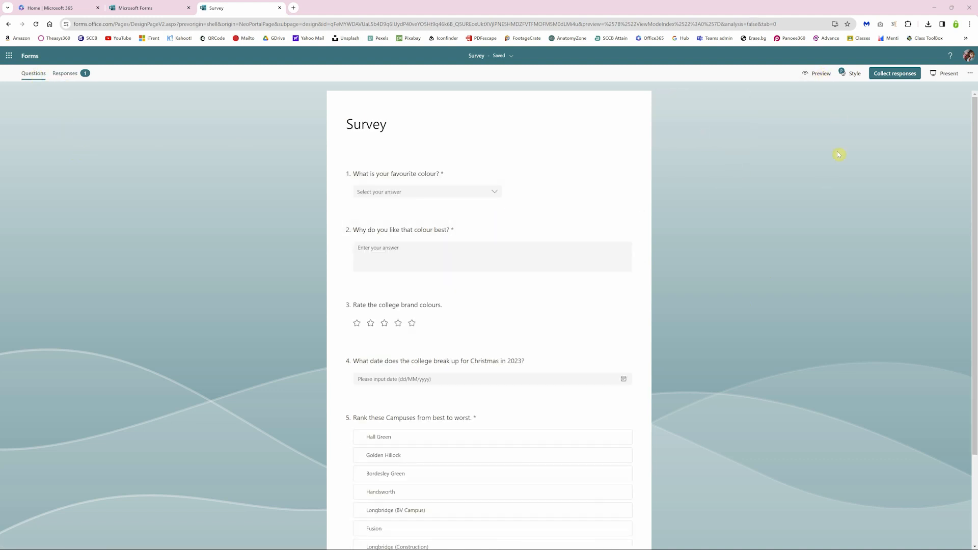
Step: Try the stacked-stones, bamboo and blue education styles on the survey, and restore the original teal wave style
left_click(855, 73)
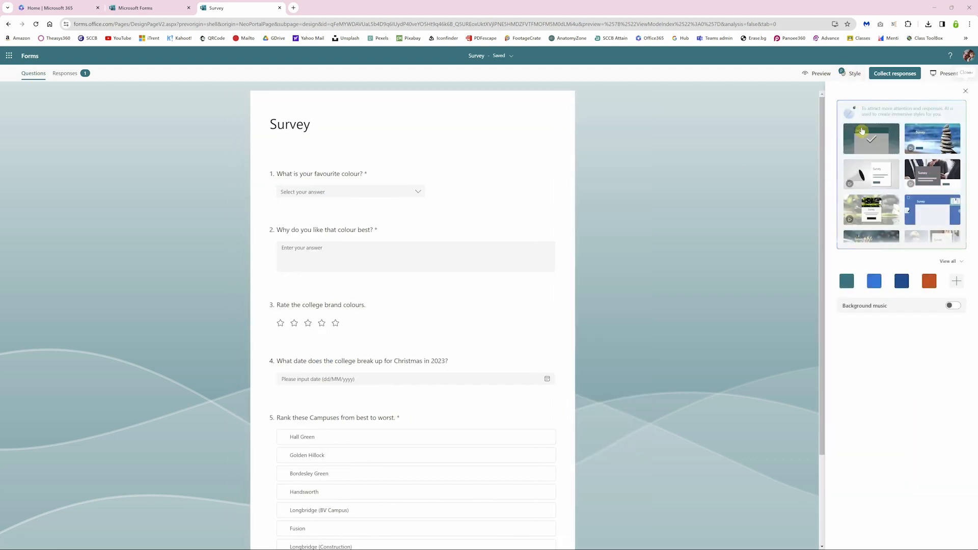
left_click(933, 139)
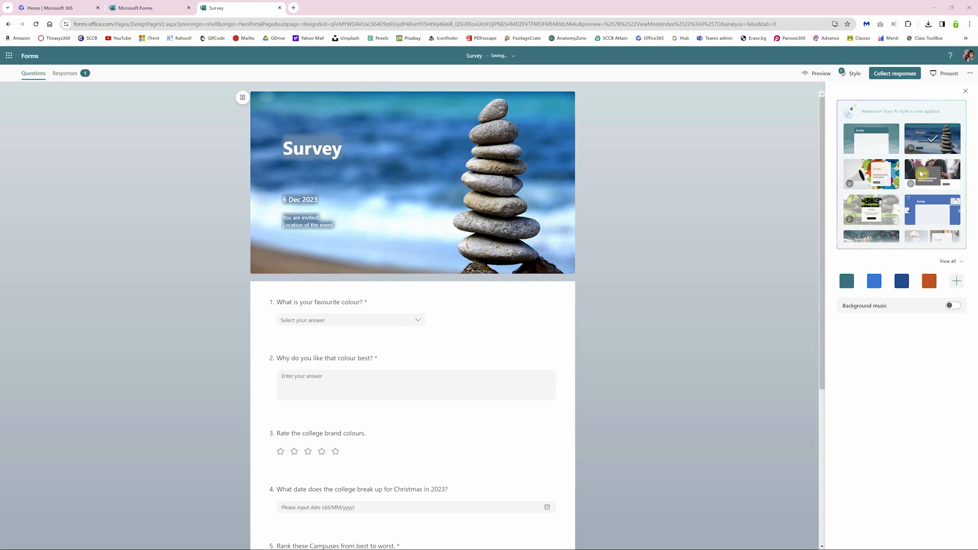
left_click(876, 220)
left_click(877, 220)
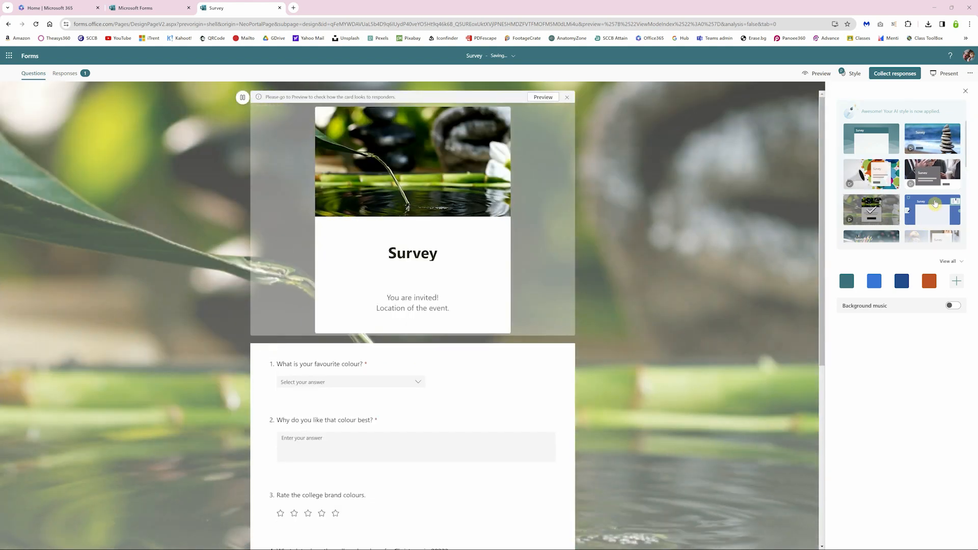
left_click(943, 213)
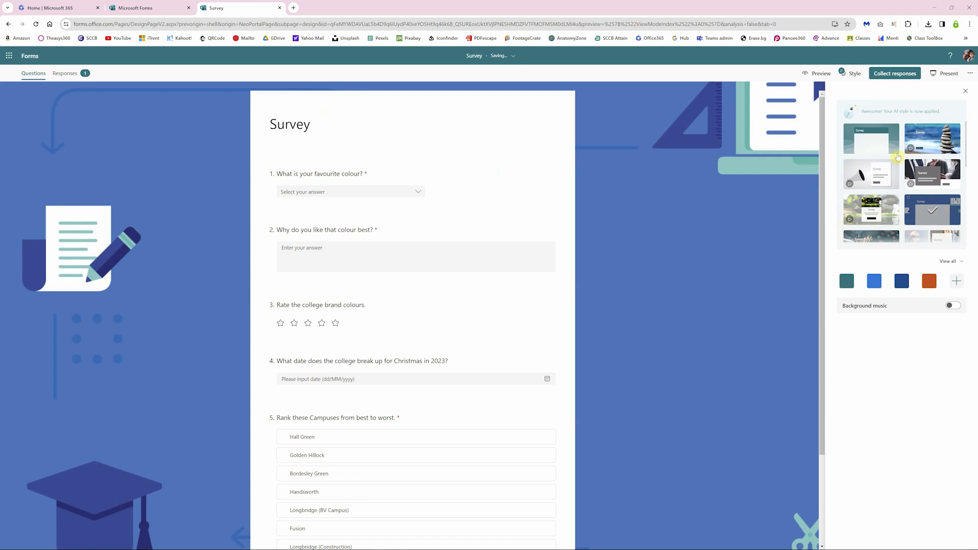
left_click(877, 144)
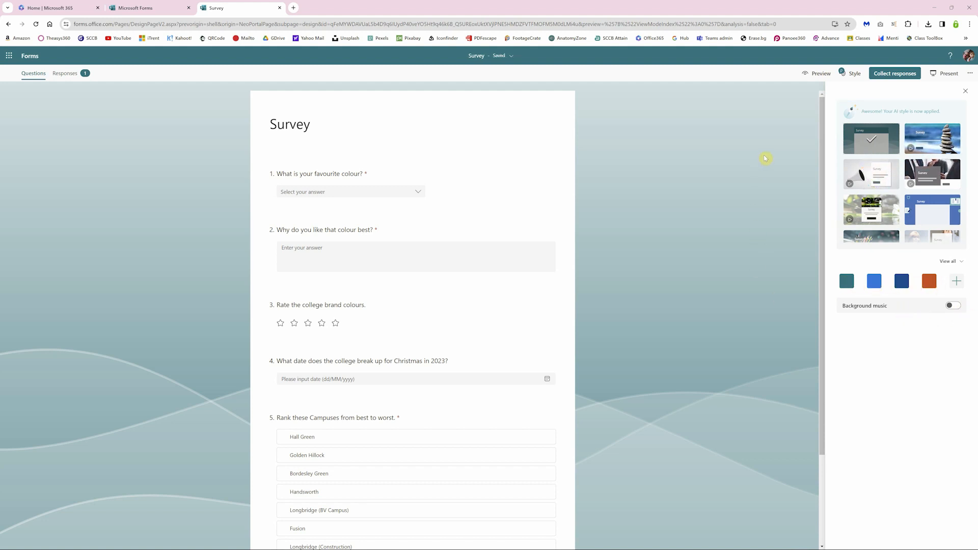
left_click(964, 94)
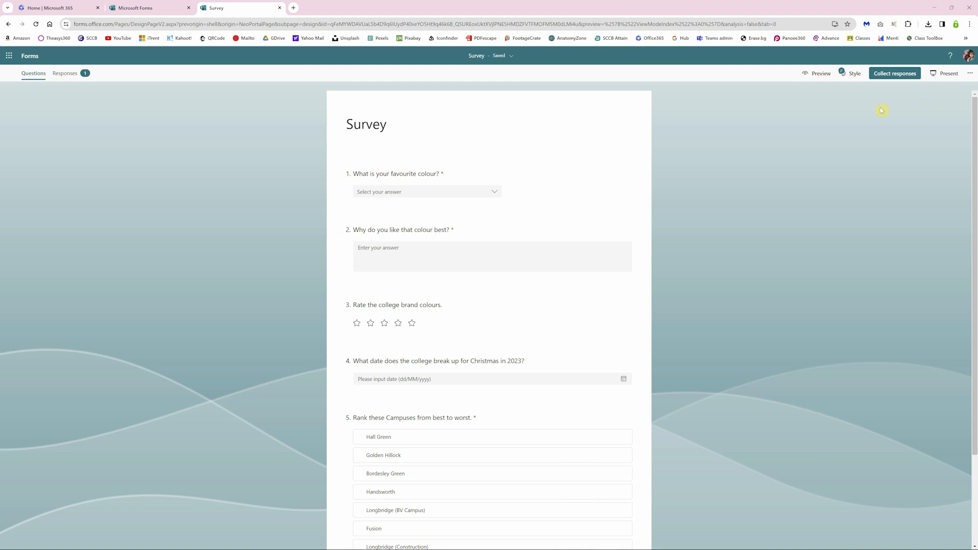
Step: Try the organisation-only audience without name recording and the specific-people audience, and set the survey so that anyone can respond
left_click(890, 75)
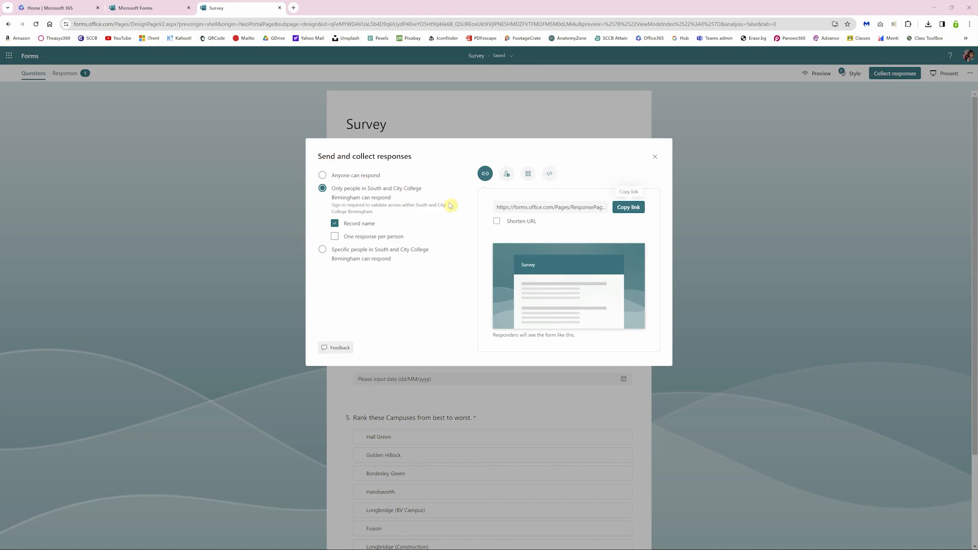
left_click(328, 176)
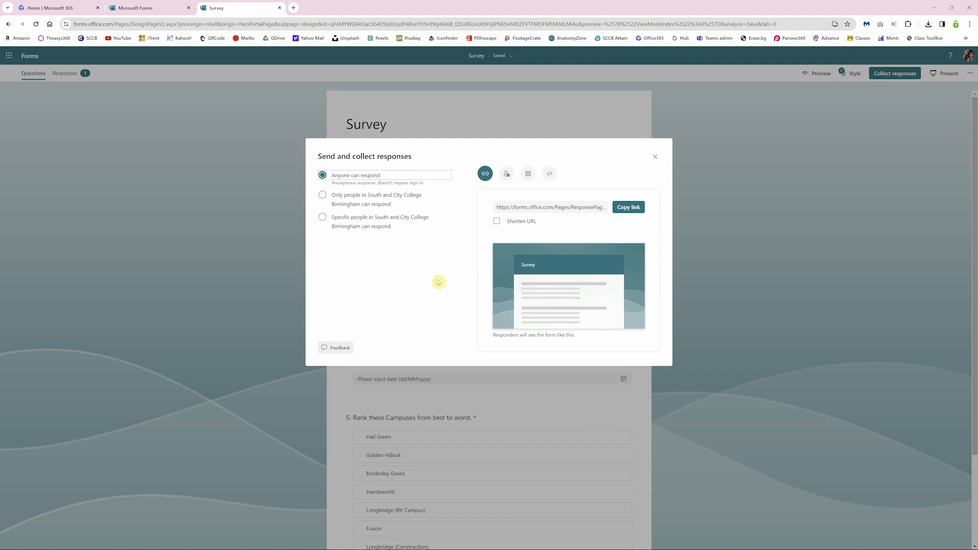
left_click(351, 198)
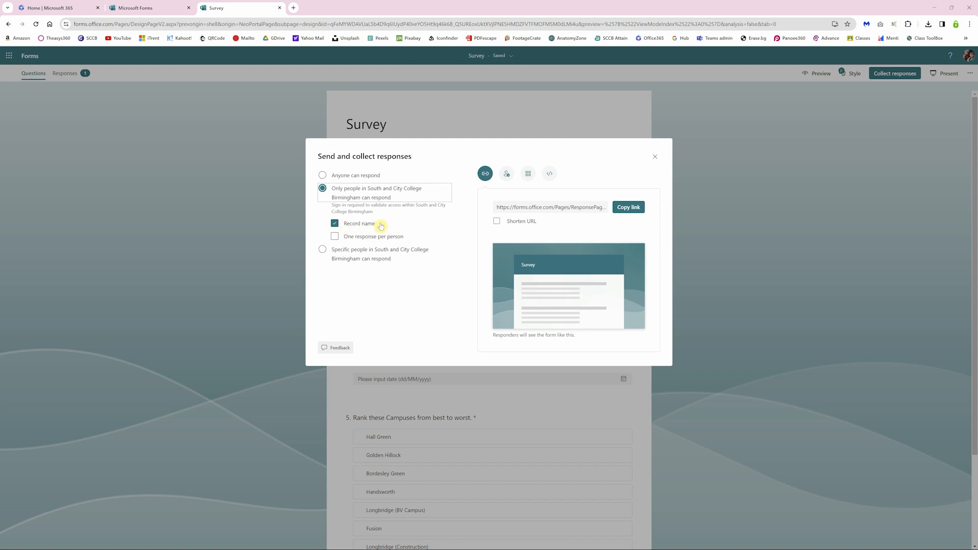
left_click(335, 225)
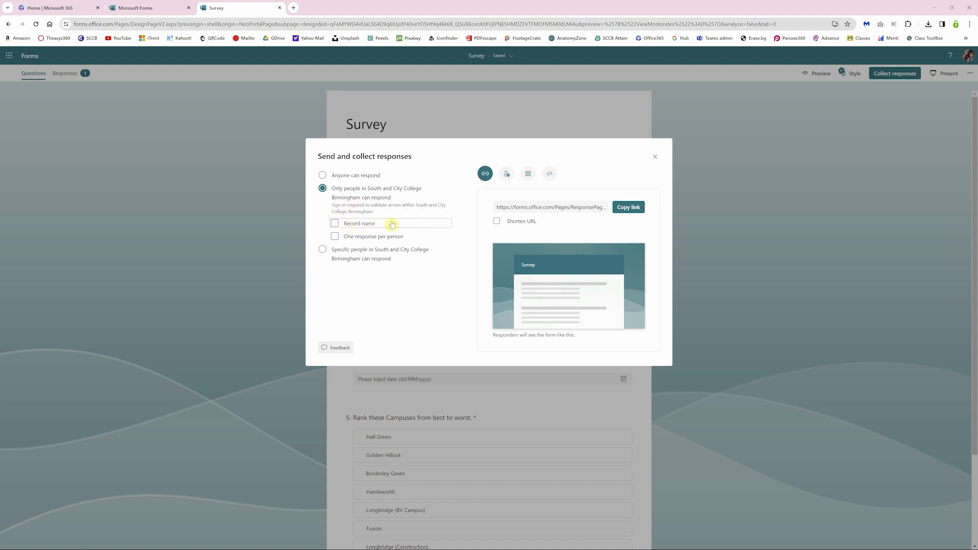
left_click(351, 257)
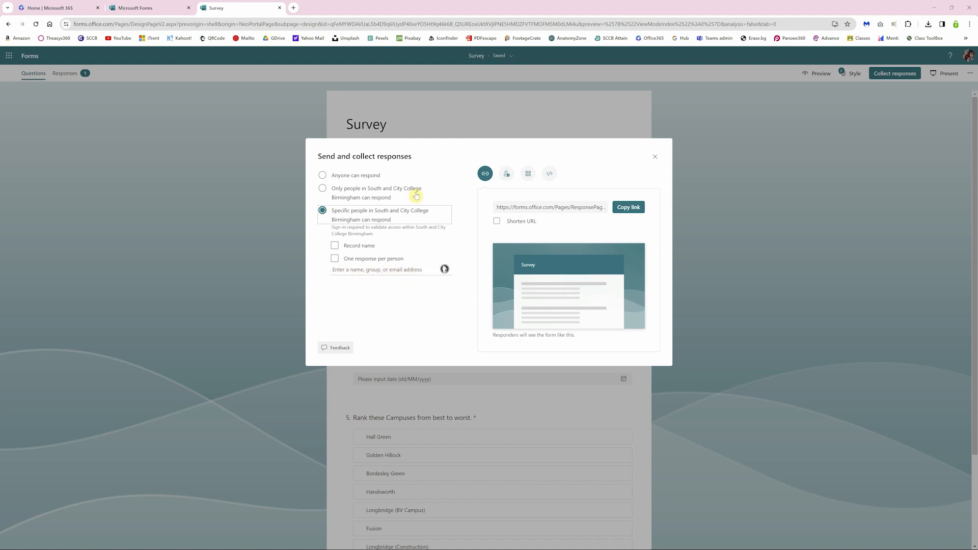
left_click(358, 176)
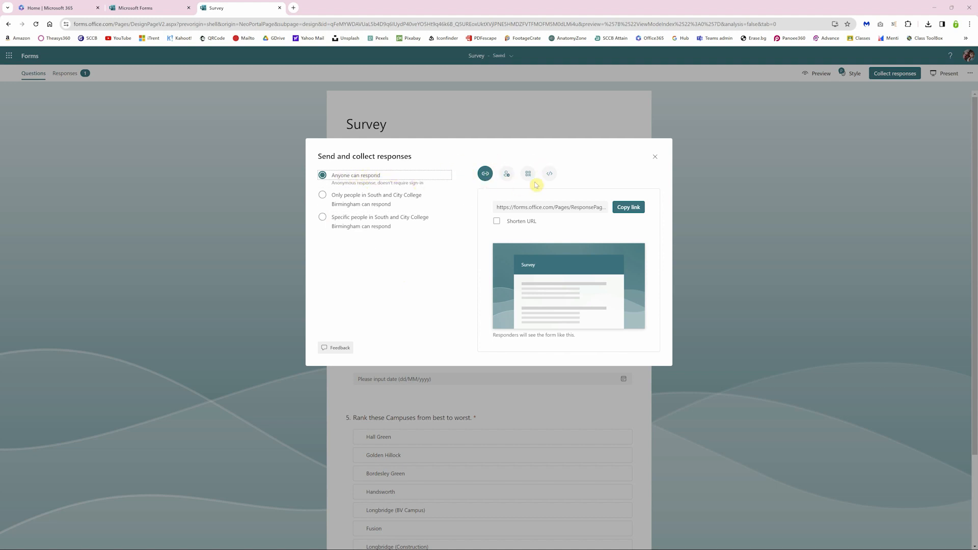
Step: Copy the survey's response link and turn on URL shortening for it
left_click(642, 212)
left_click(496, 223)
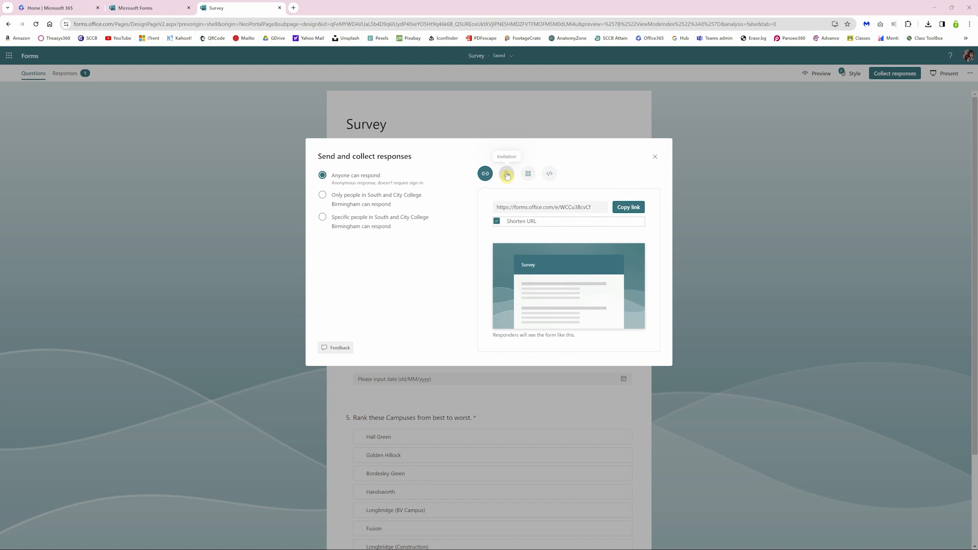
Step: Look through the survey's invitation, QR code and embed code sharing options
left_click(507, 175)
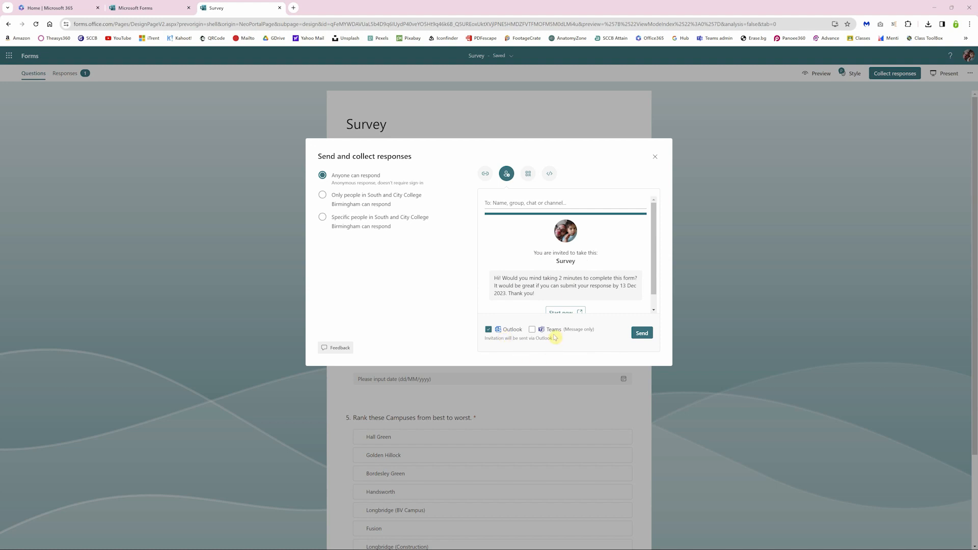
left_click(528, 174)
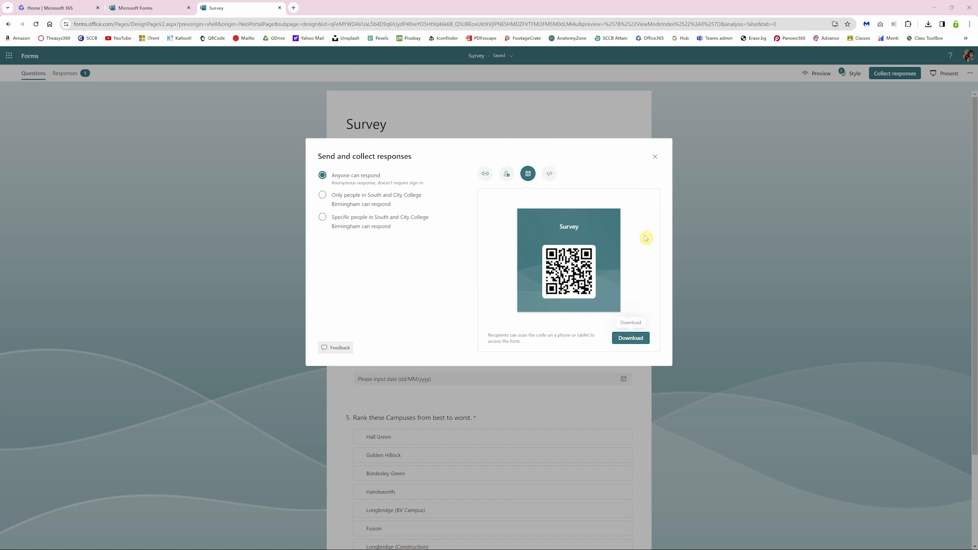
left_click(549, 173)
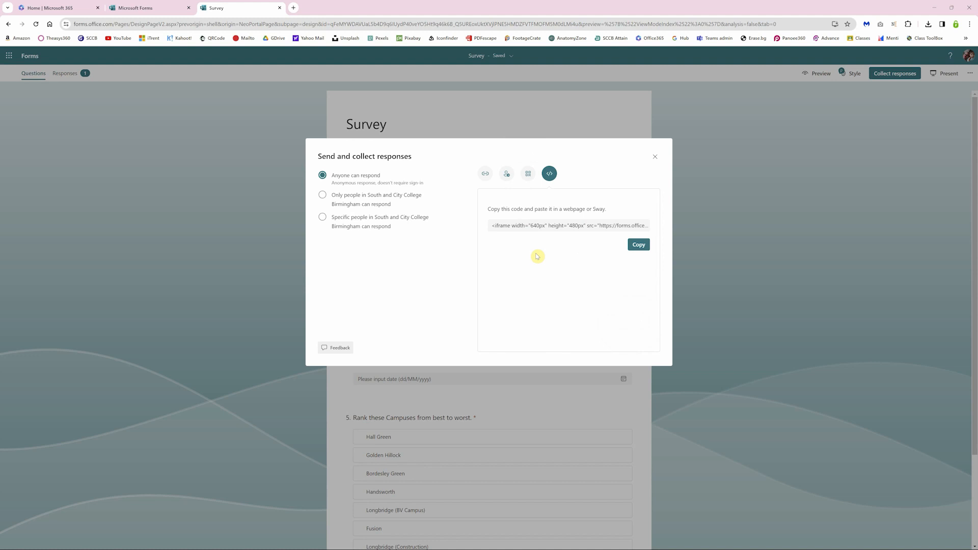
Step: Copy the shortened survey link and close the response collection settings
left_click(484, 173)
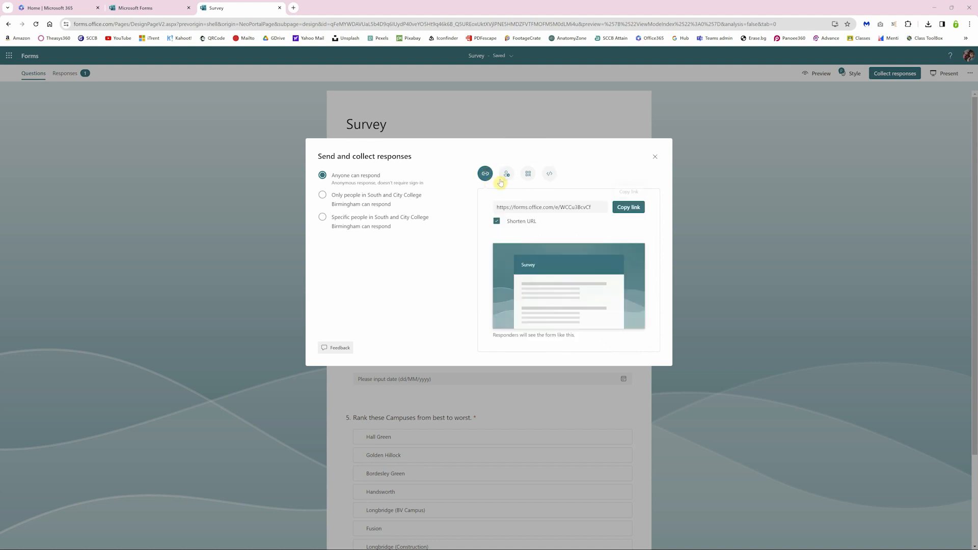
left_click(634, 209)
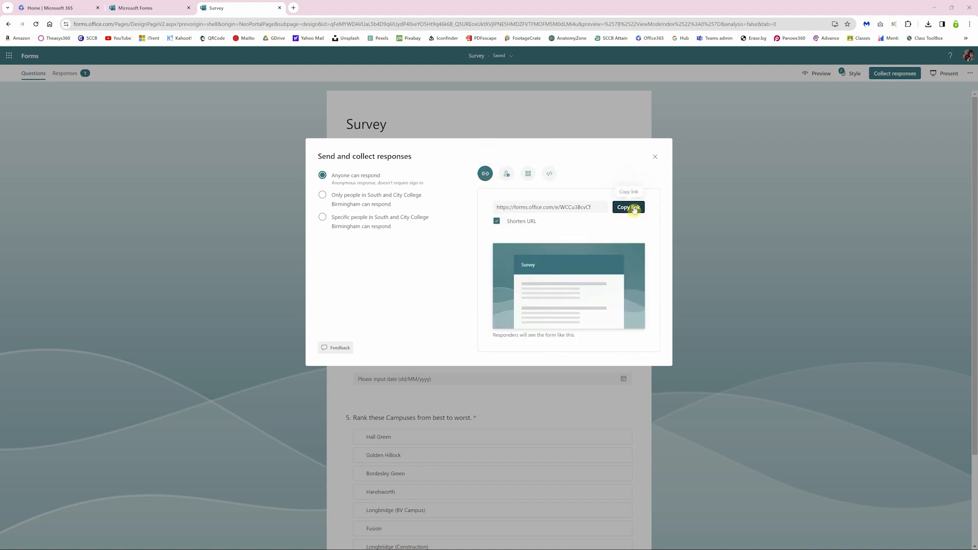
left_click(655, 157)
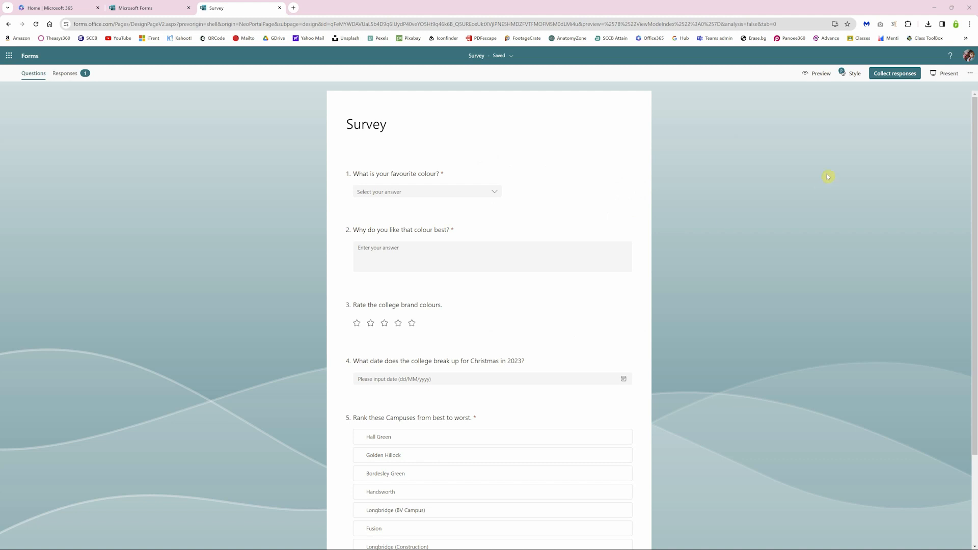
Step: Generate a collaboration link for anyone with an Office 365 work or school account and copy it
left_click(970, 73)
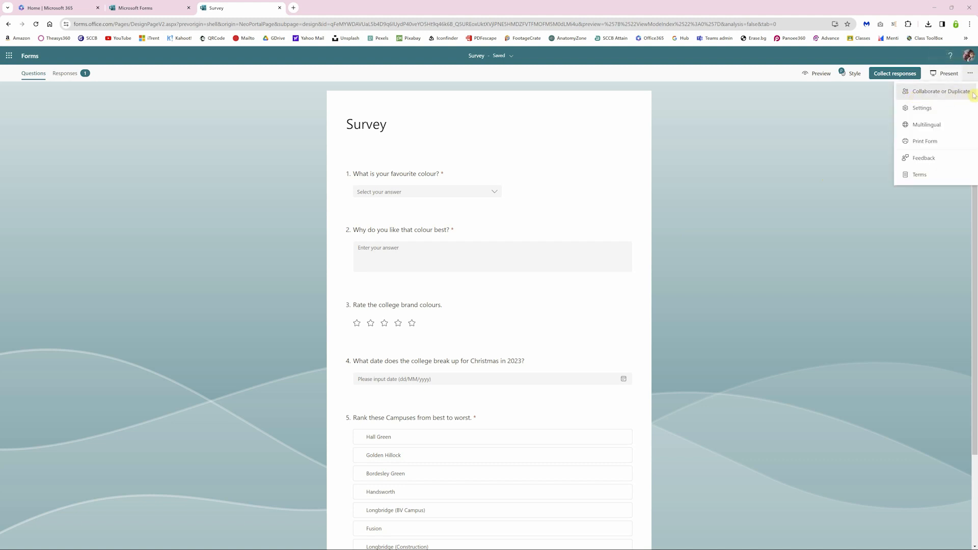
left_click(944, 93)
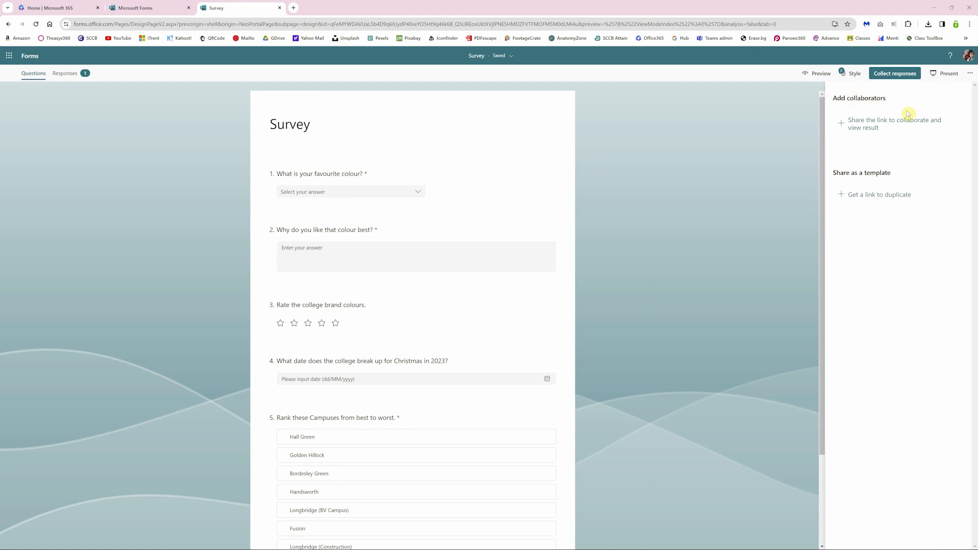
left_click(860, 126)
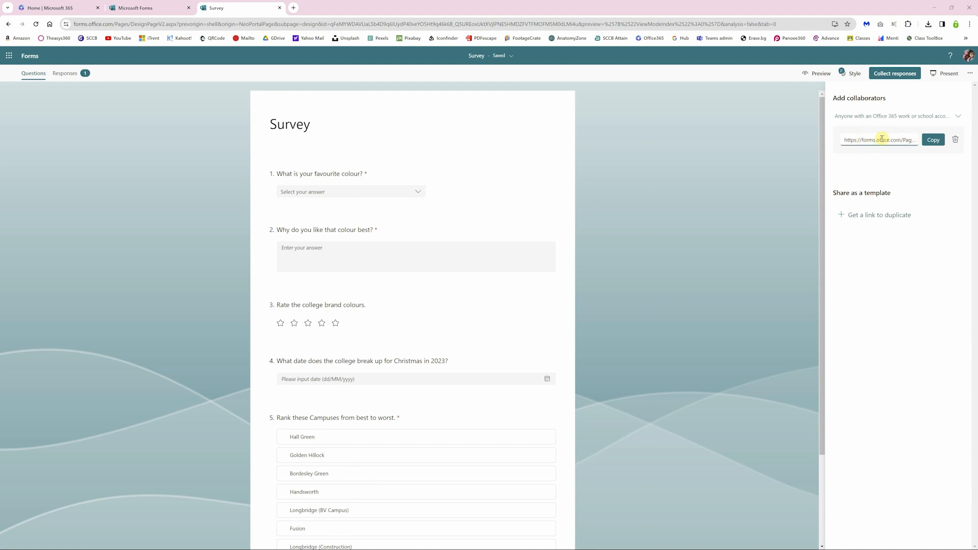
left_click(937, 140)
Step: Try the organisation-wide collaboration permission, and limit editing and result viewing to specific people in South and City College Birmingham
left_click(905, 118)
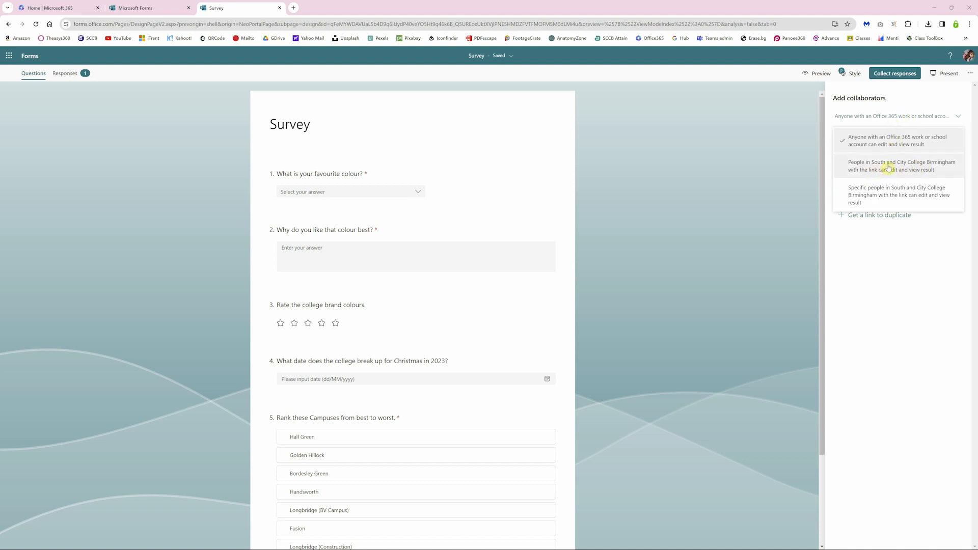
left_click(902, 169)
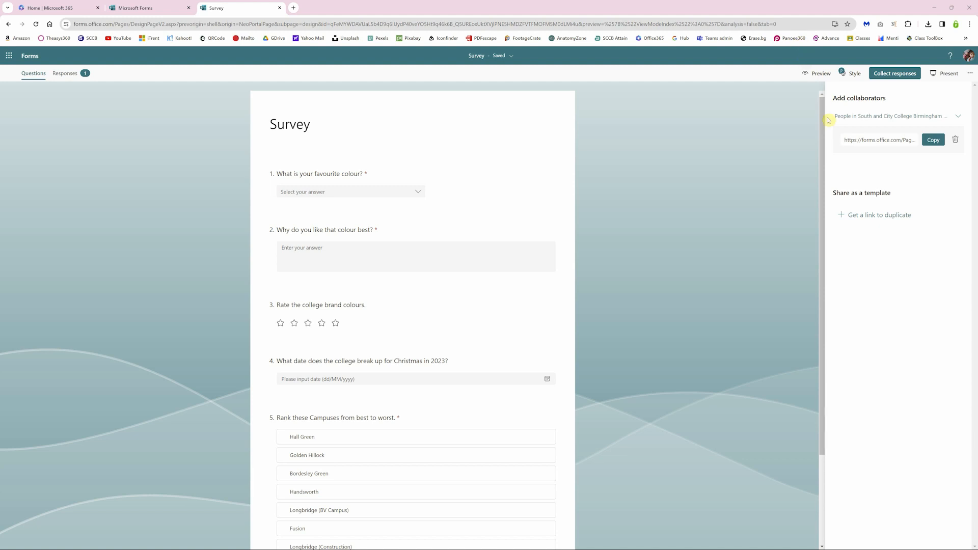
left_click(903, 117)
left_click(925, 197)
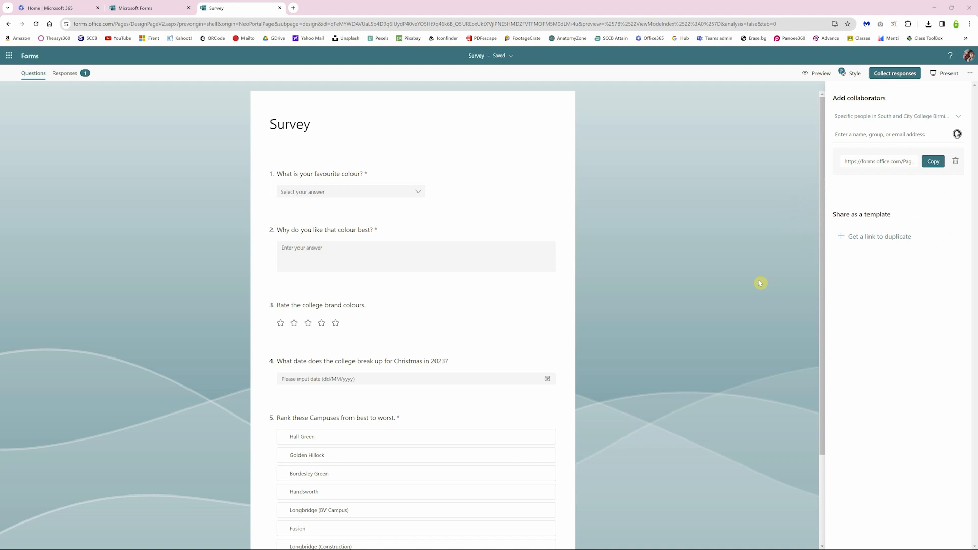
Step: Review the survey's settings for who can respond, response options and response receipts, and close them
left_click(969, 73)
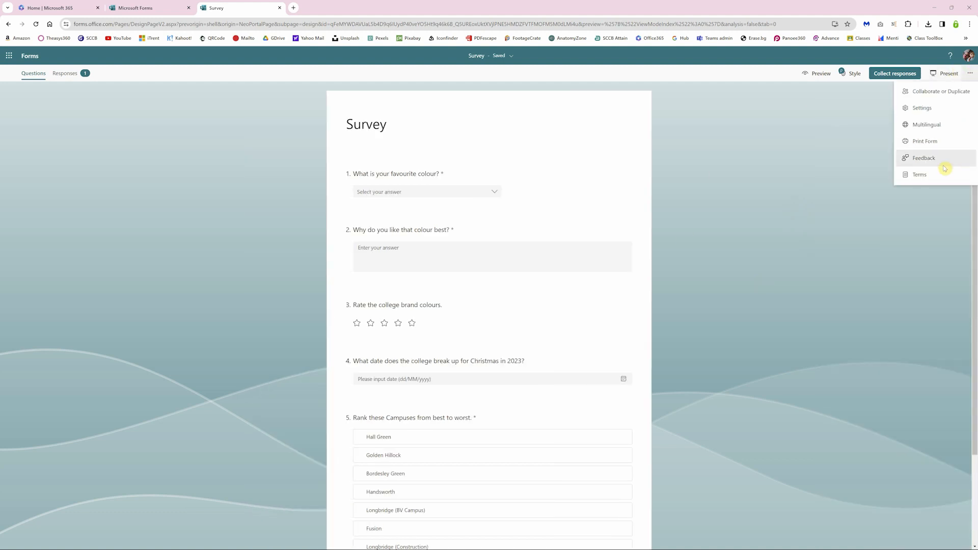
left_click(936, 110)
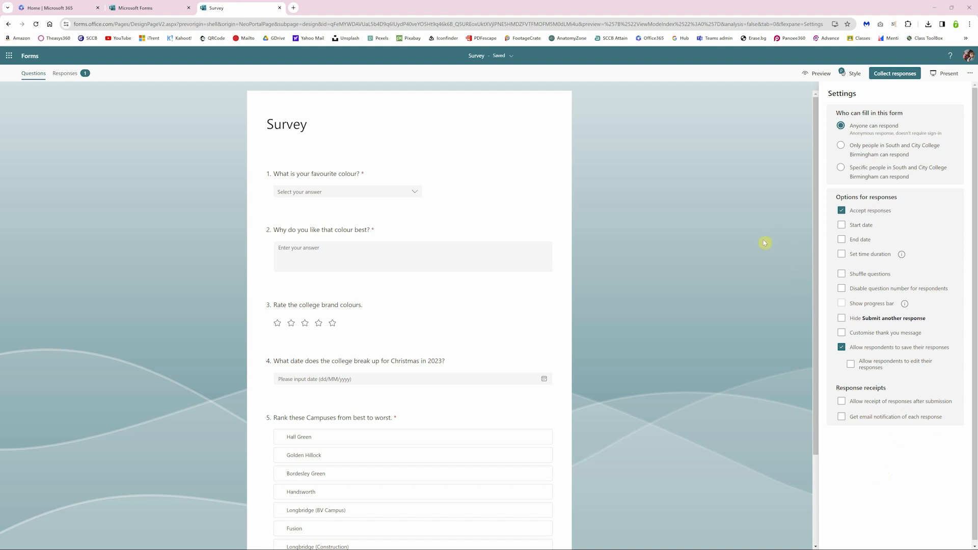
left_click(762, 176)
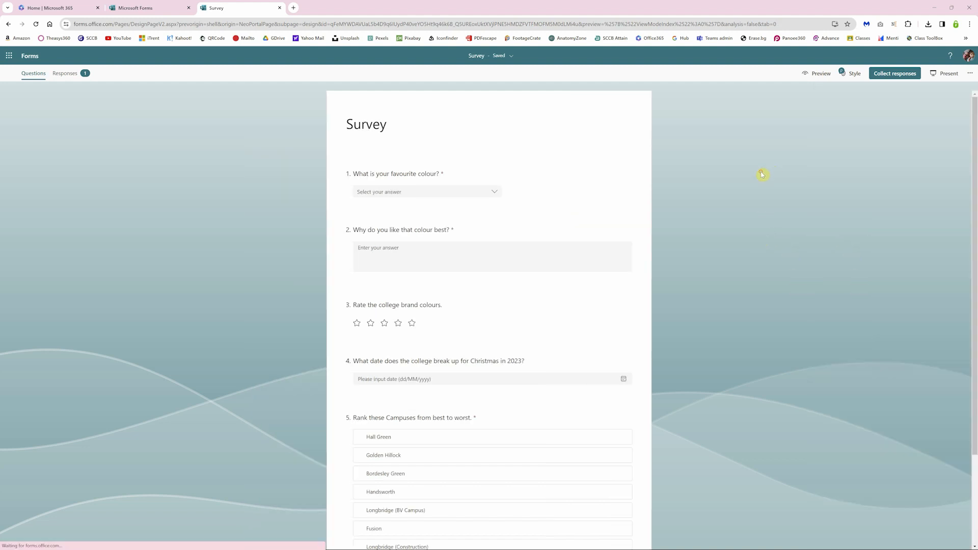
Step: Present the survey results, copy the join link, and compare the bar and treemap views of the favourite colour question
left_click(945, 75)
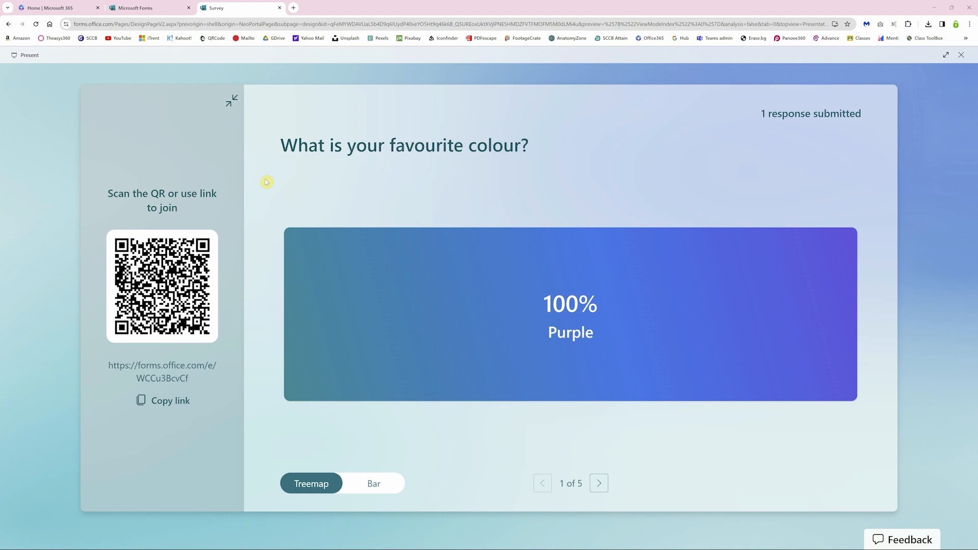
left_click(180, 400)
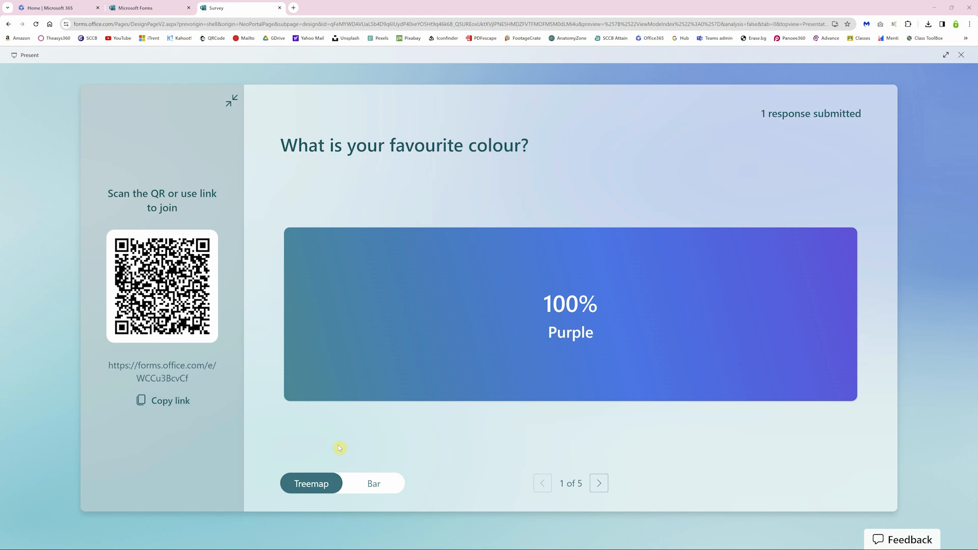
left_click(375, 484)
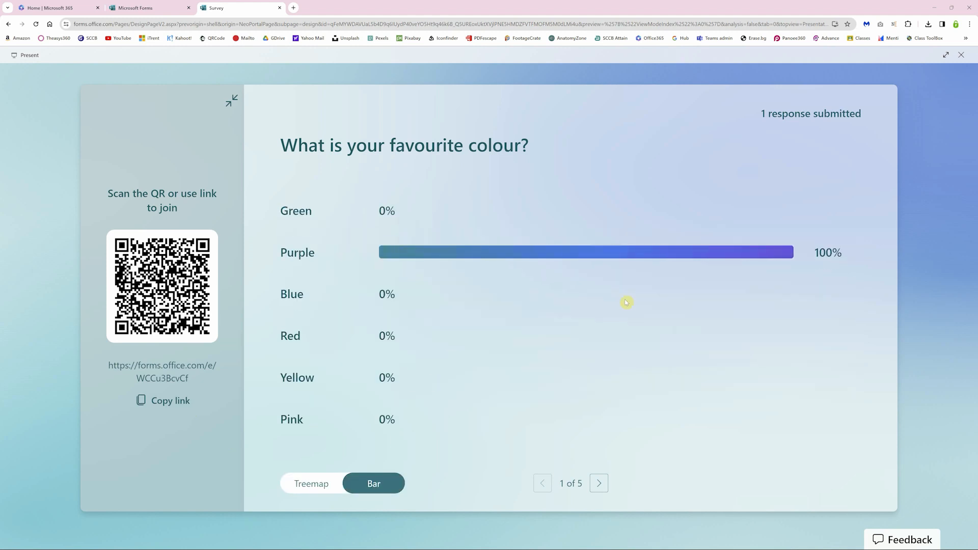
left_click(325, 485)
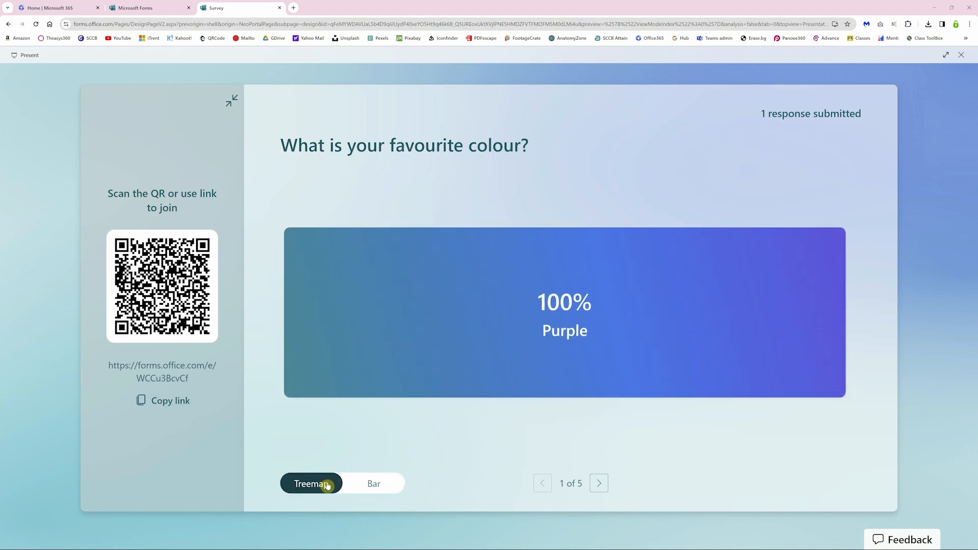
Step: Browse the presented results up to the Christmas date question, return to the first question, and exit the presentation
left_click(599, 484)
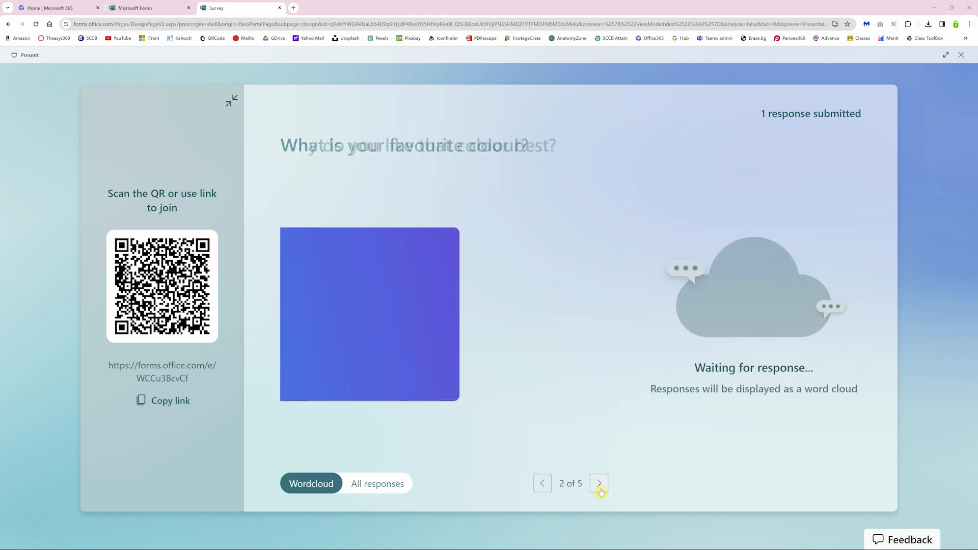
left_click(599, 484)
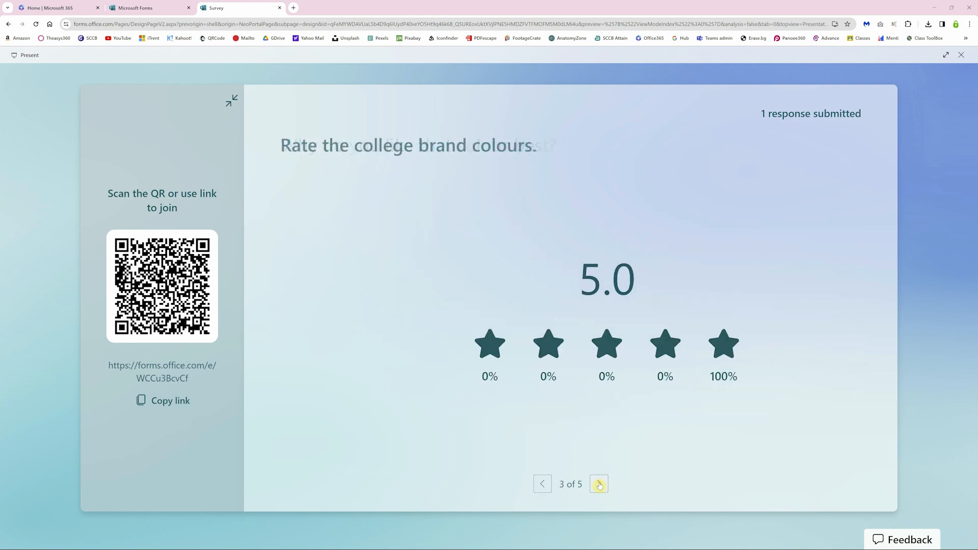
left_click(600, 484)
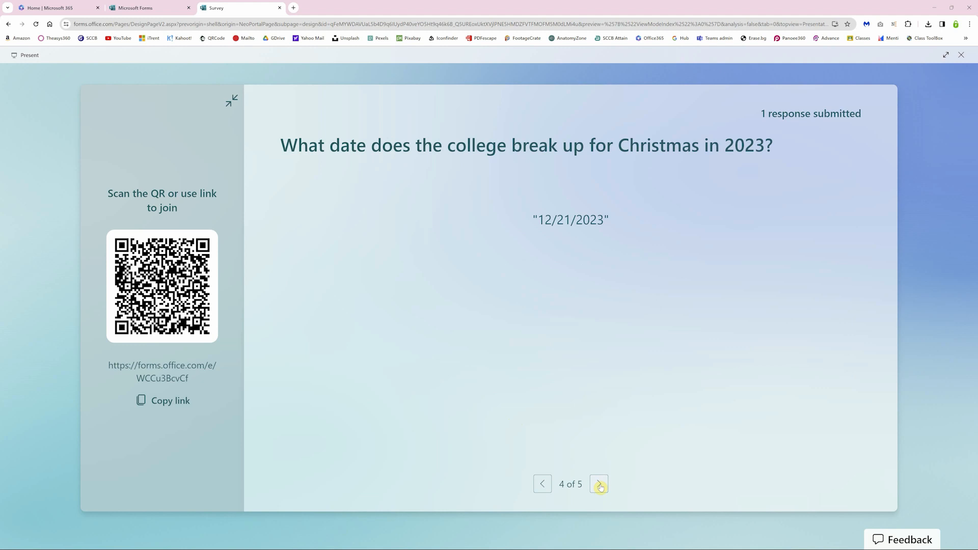
left_click(542, 485)
left_click(543, 485)
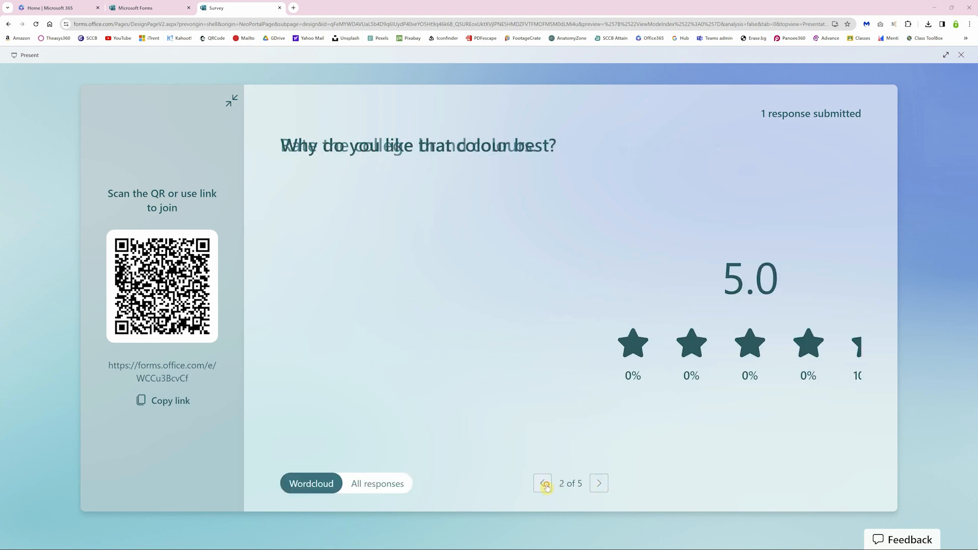
left_click(543, 486)
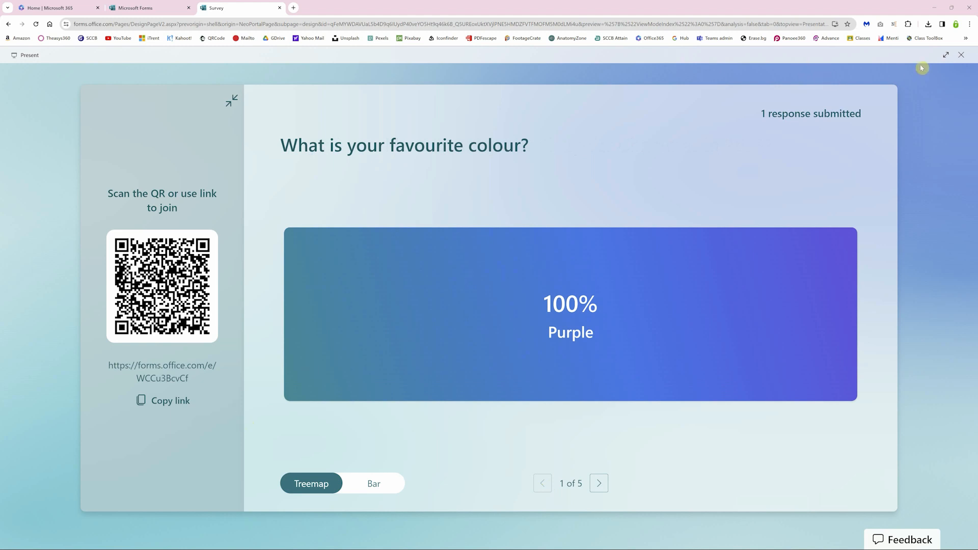
left_click(962, 56)
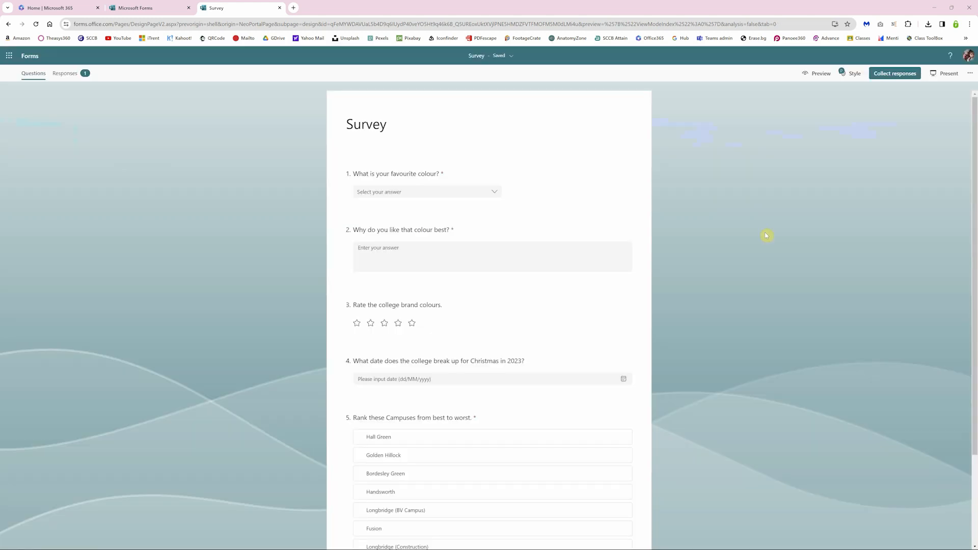